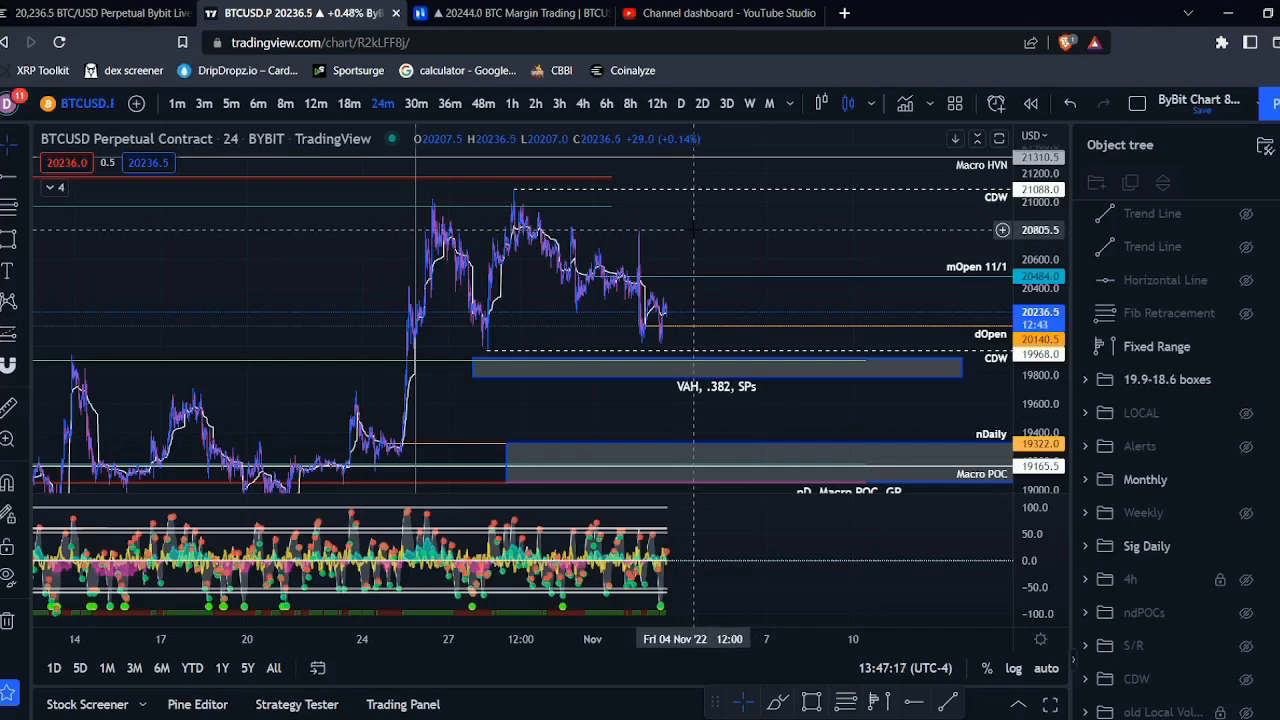
# Show the hidden SVP session volume profile indicator on the BTCUSD chart
pyautogui.scroll(1, 693, 230)
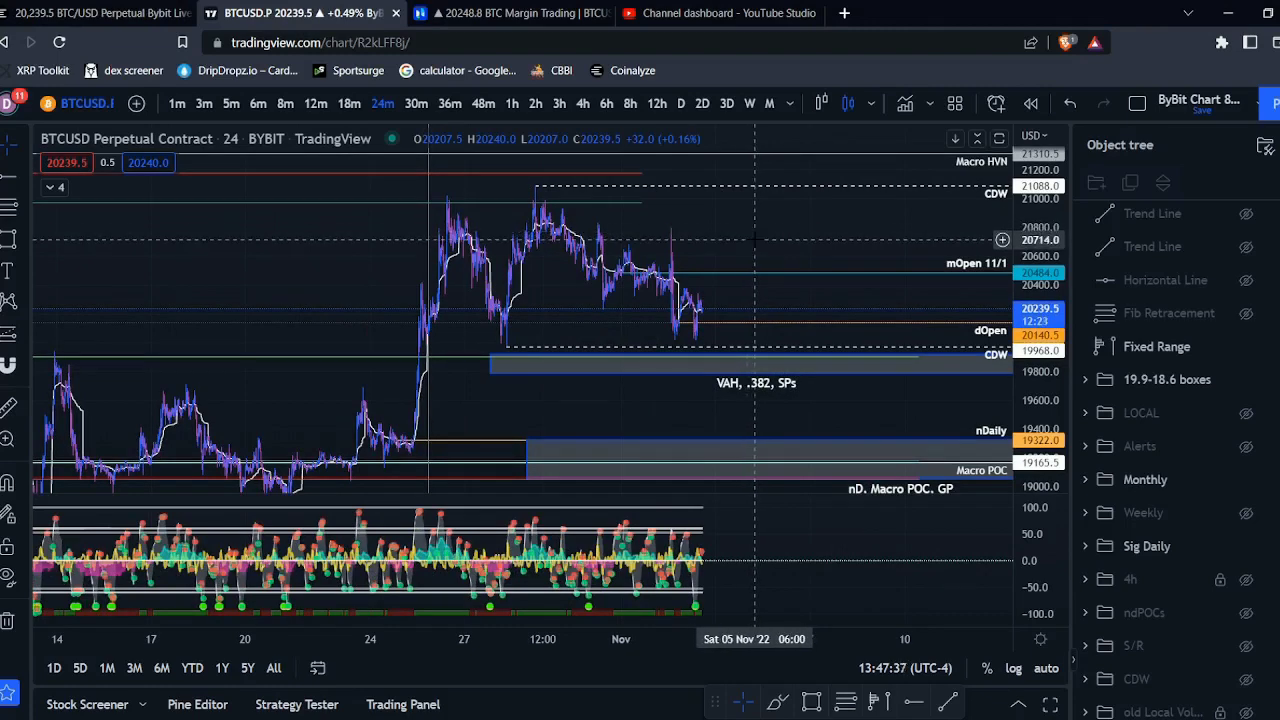
pyautogui.moveTo(790, 234); pyautogui.dragTo(831, 236)
pyautogui.scroll(2, 860, 230)
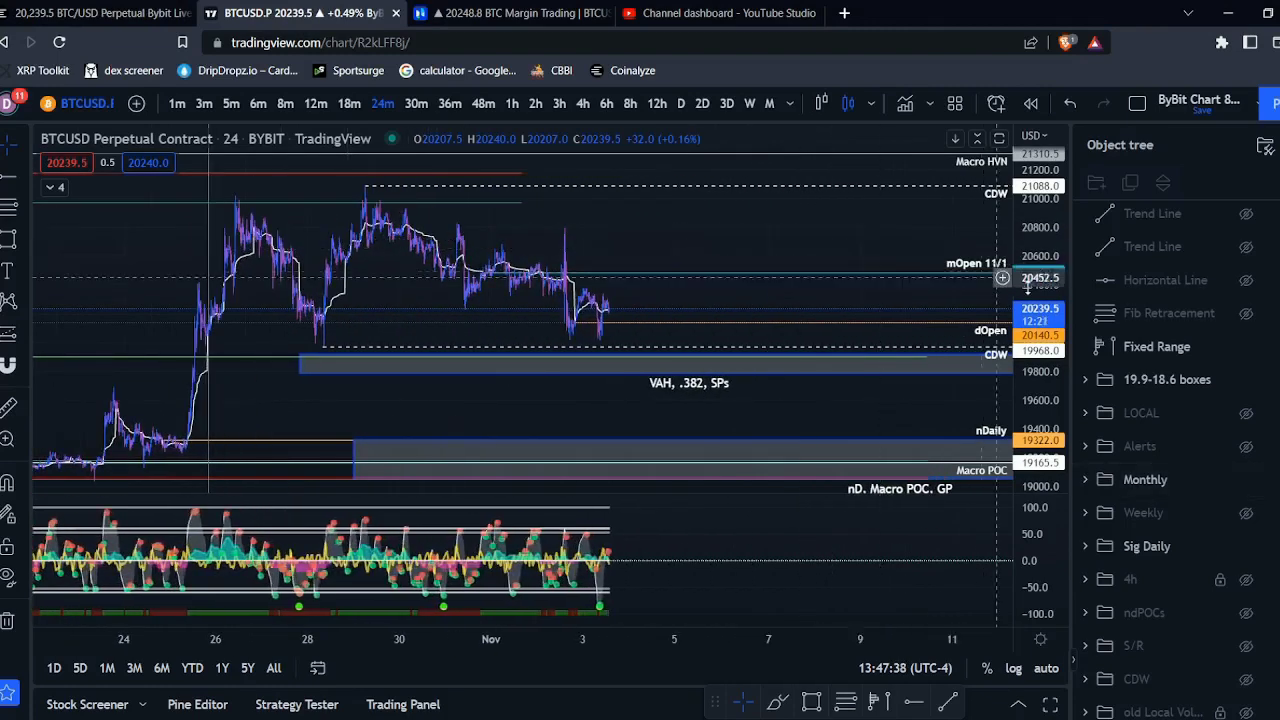
pyautogui.moveTo(690, 222); pyautogui.dragTo(712, 241)
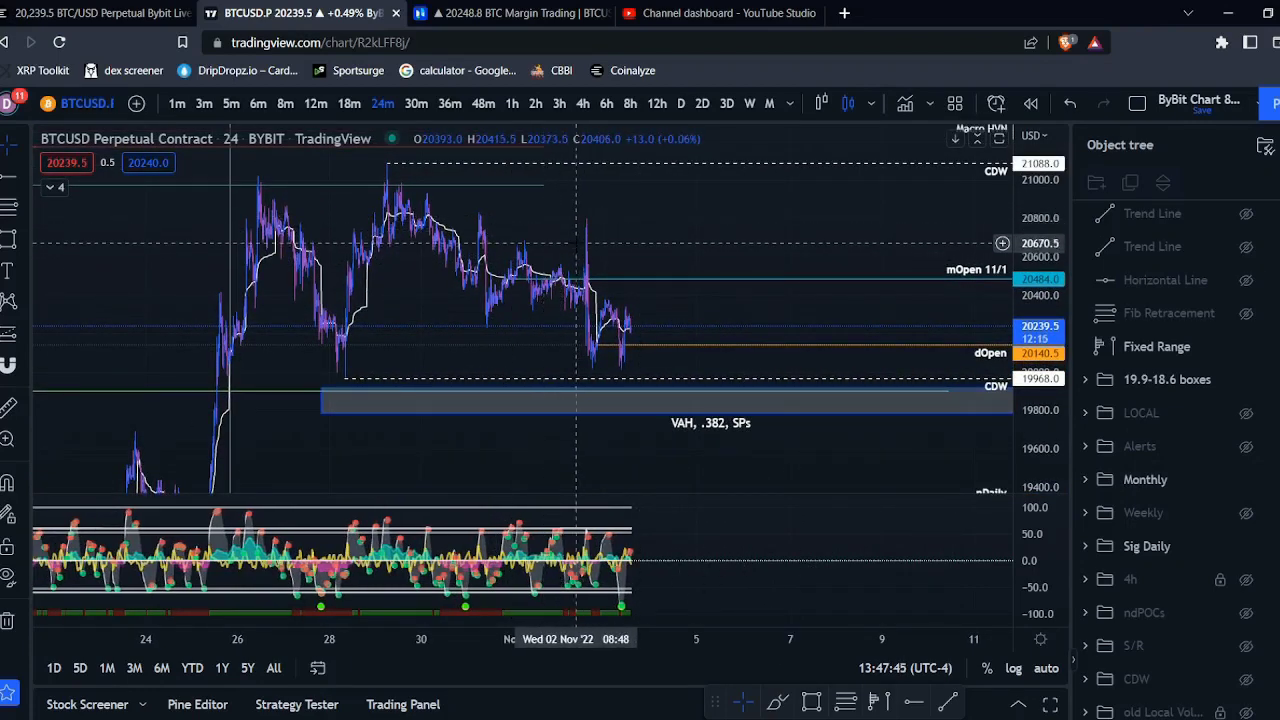
pyautogui.moveTo(647, 242); pyautogui.dragTo(714, 252)
pyautogui.click(55, 191)
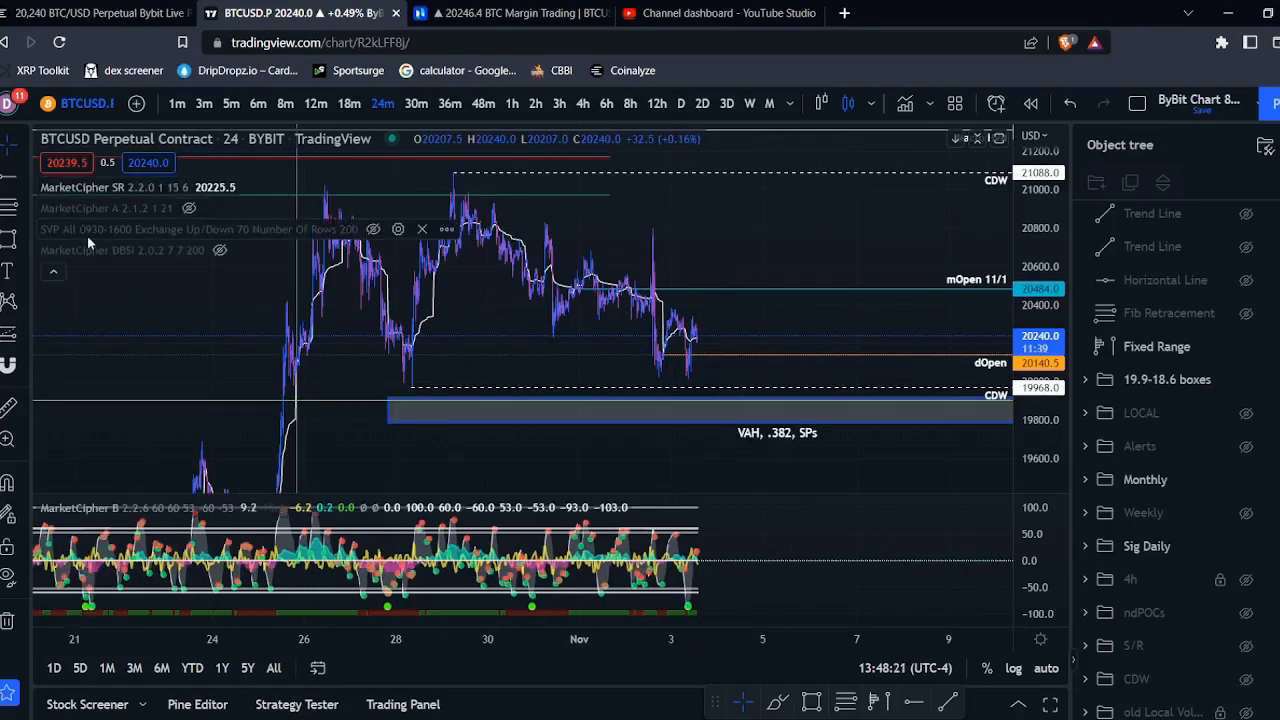
pyautogui.click(374, 230)
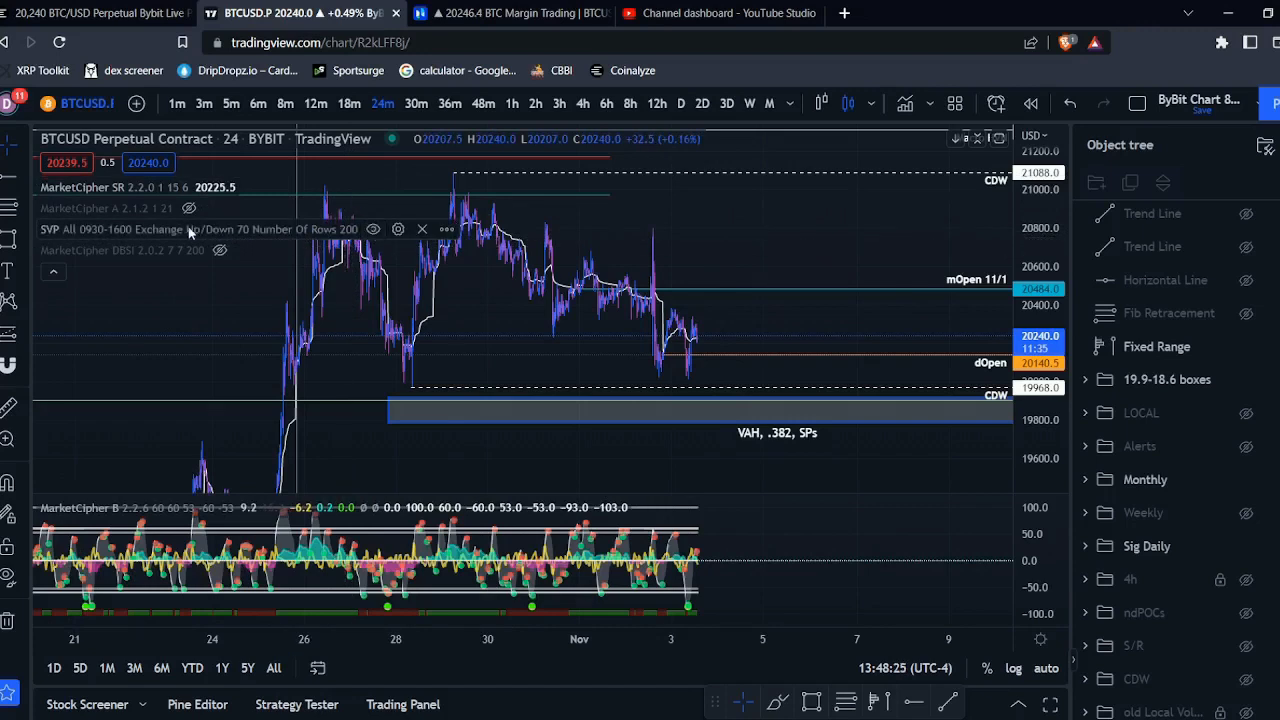
pyautogui.click(54, 271)
pyautogui.click(903, 106)
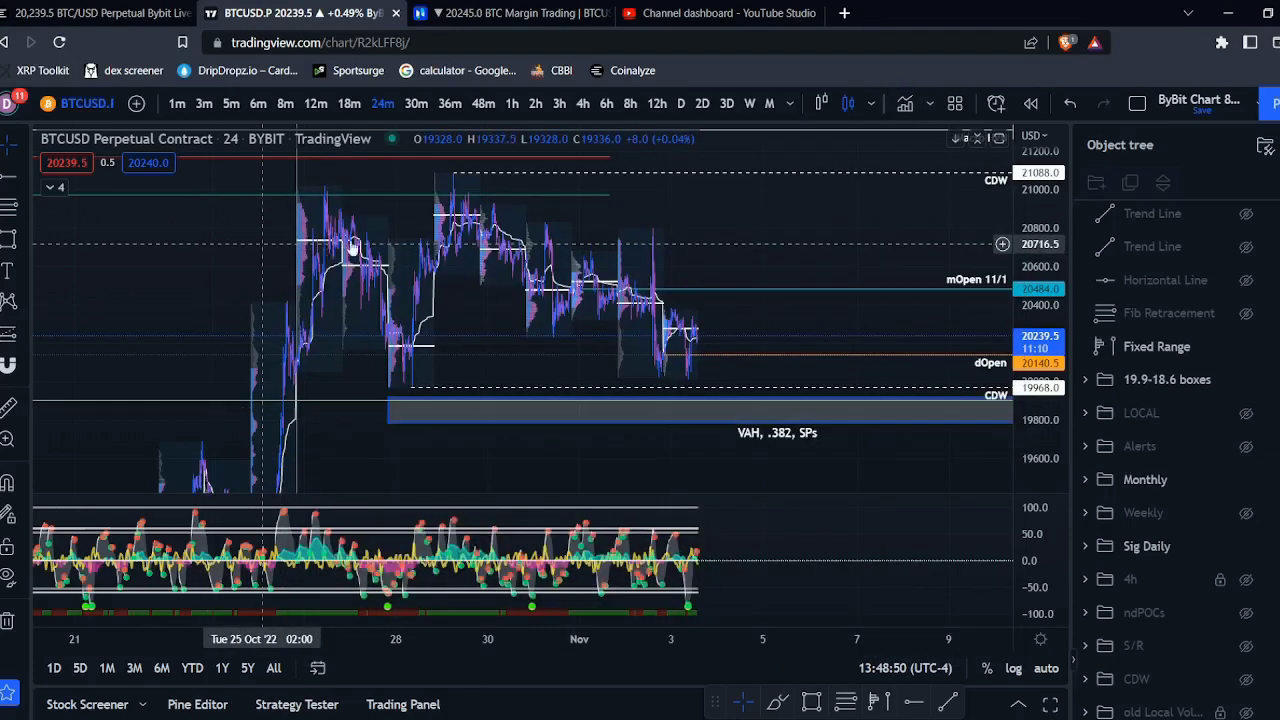
# Examine the daily session volume profiles through October and early November against the marked support boxes and levels
pyautogui.click(220, 380)
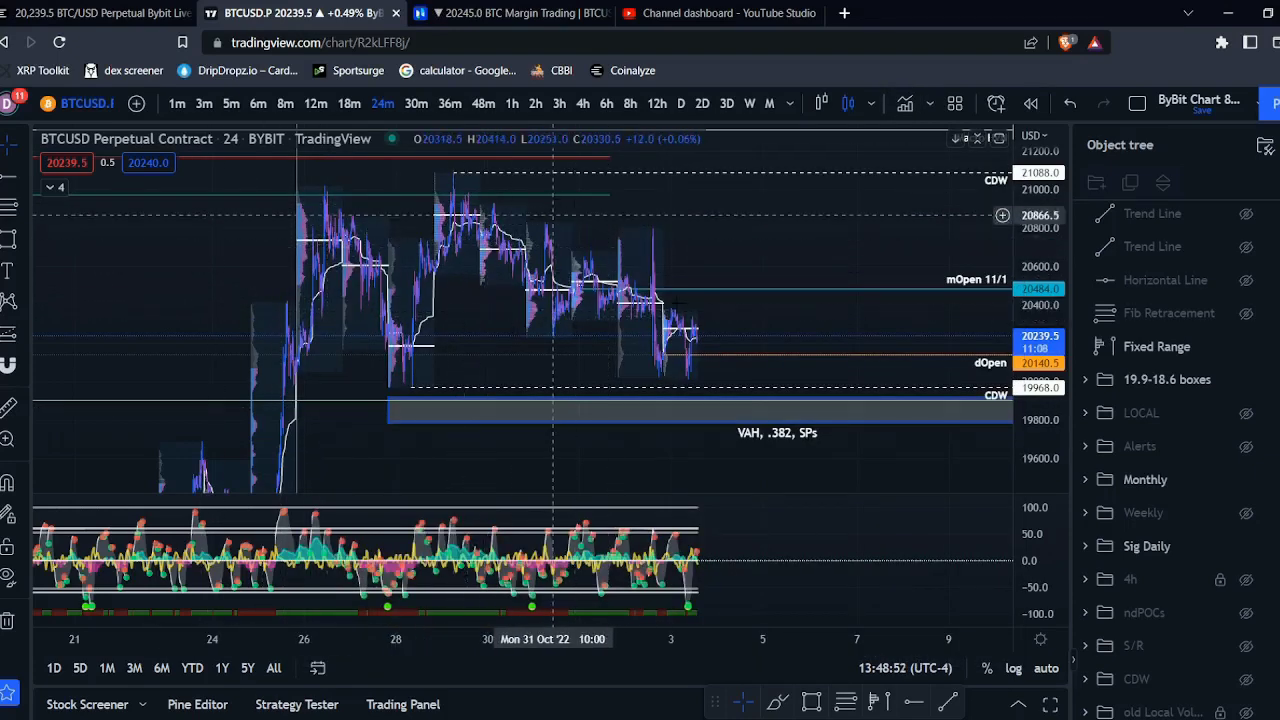
pyautogui.scroll(-3, 680, 290)
pyautogui.scroll(-3, 813, 281)
pyautogui.moveTo(1052, 207); pyautogui.dragTo(1040, 318)
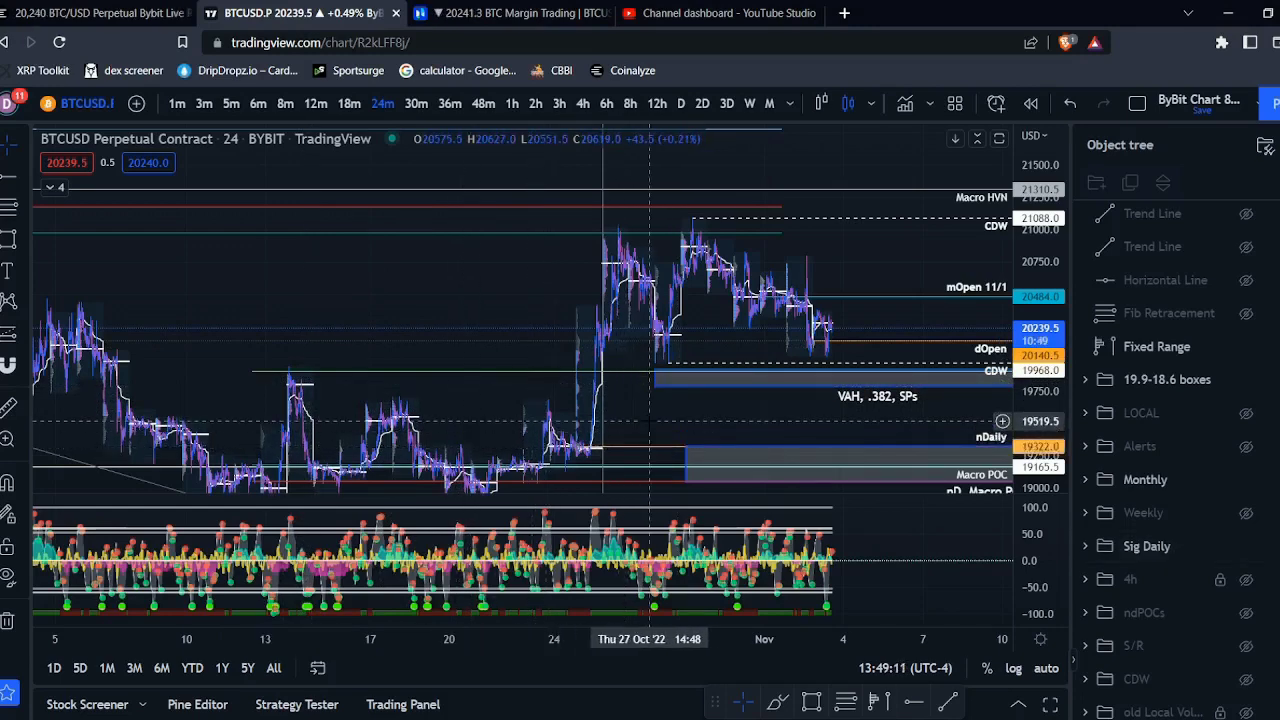
pyautogui.moveTo(664, 419); pyautogui.dragTo(674, 379)
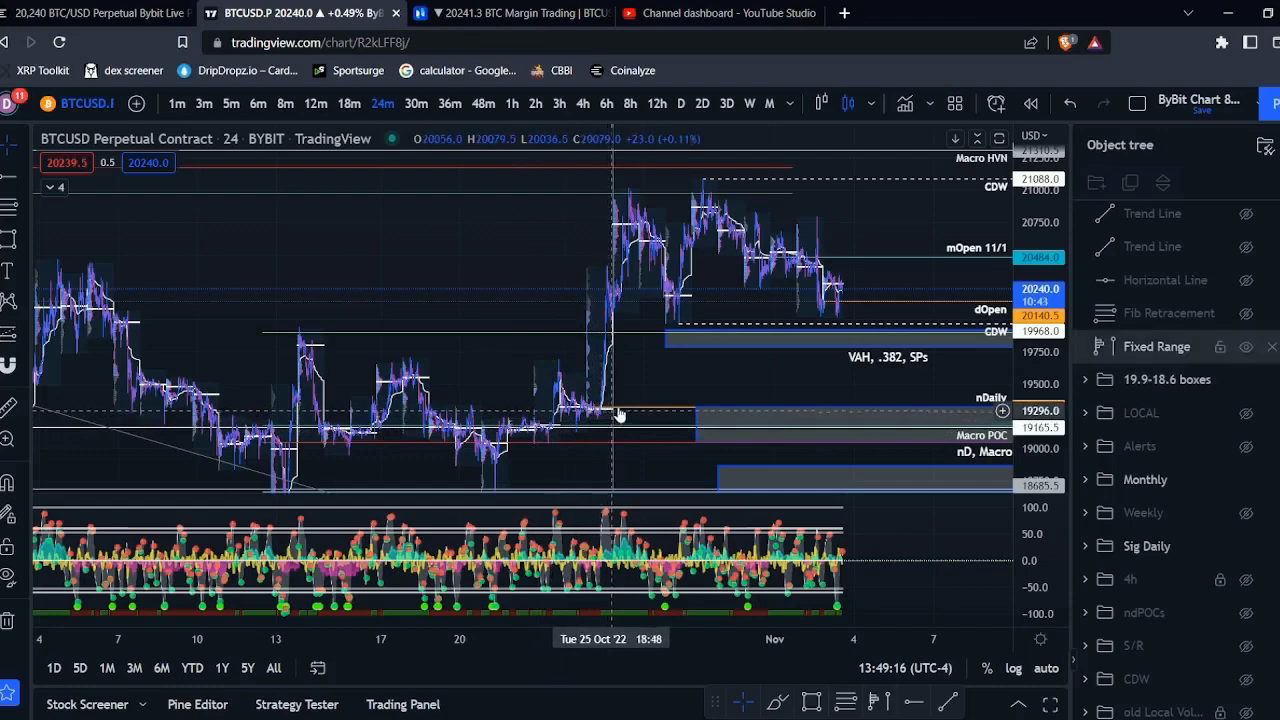
pyautogui.scroll(3, 619, 382)
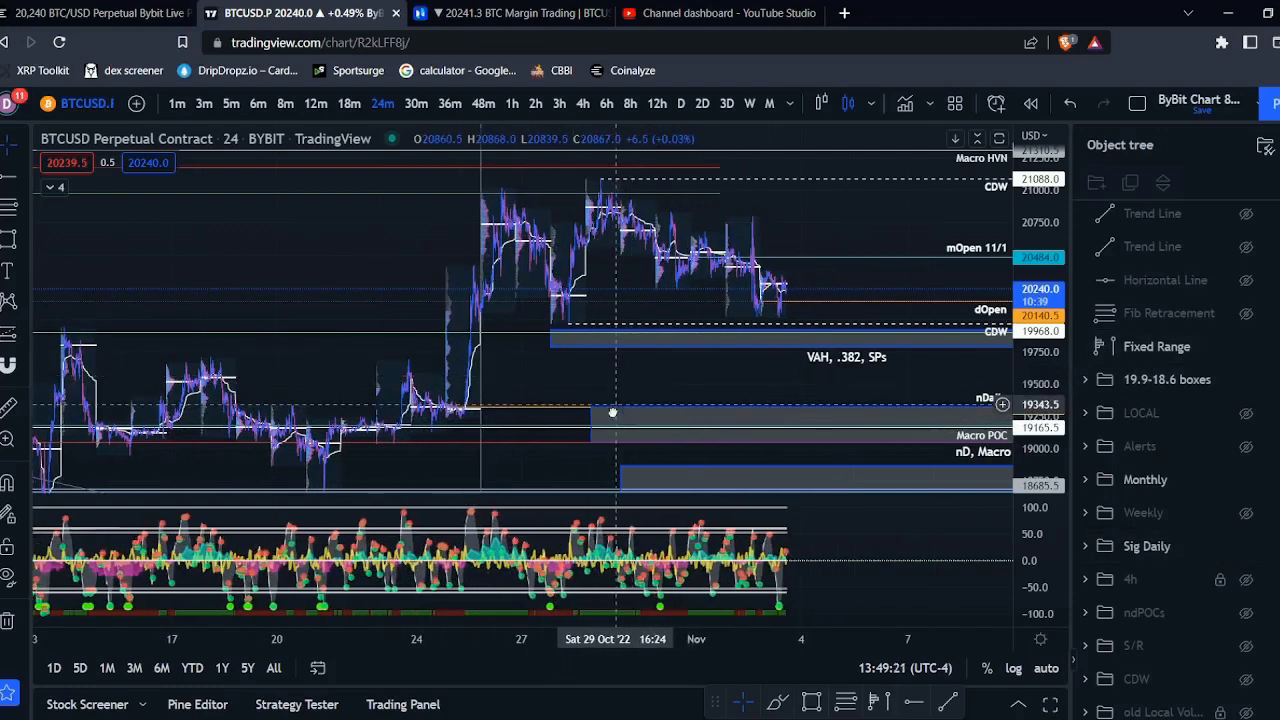
pyautogui.moveTo(614, 329); pyautogui.dragTo(611, 337)
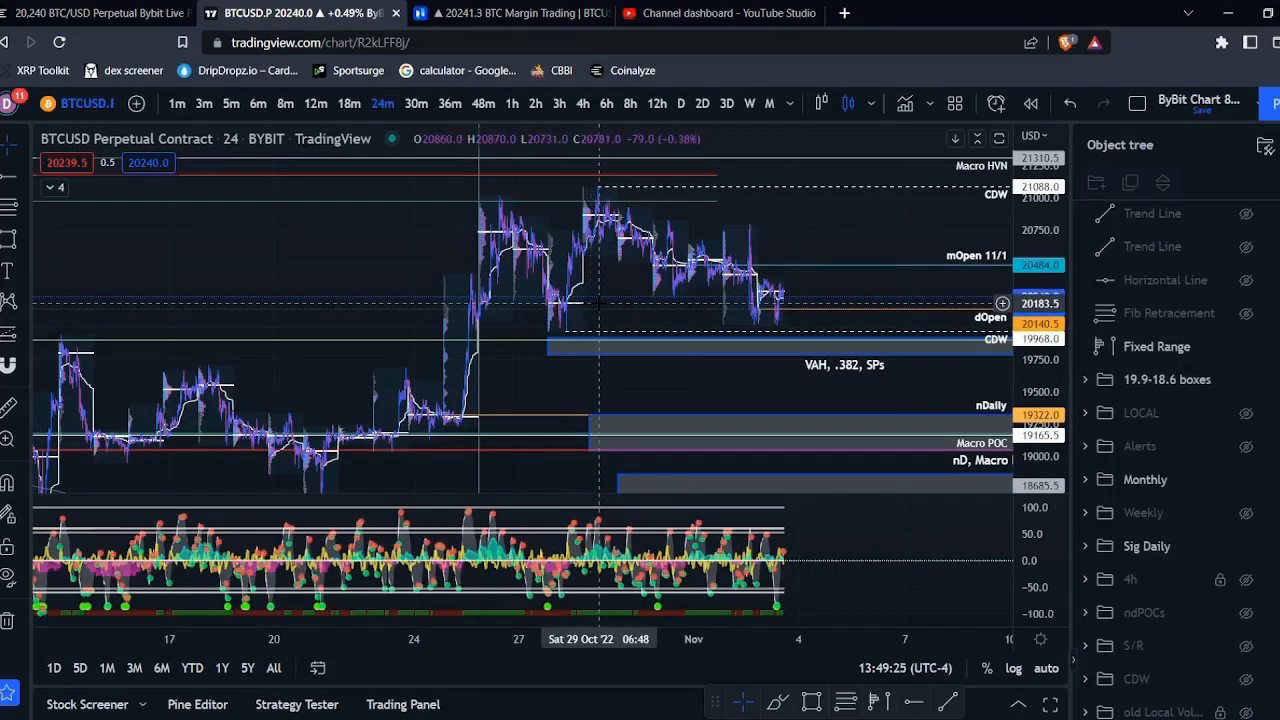
pyautogui.scroll(3, 598, 303)
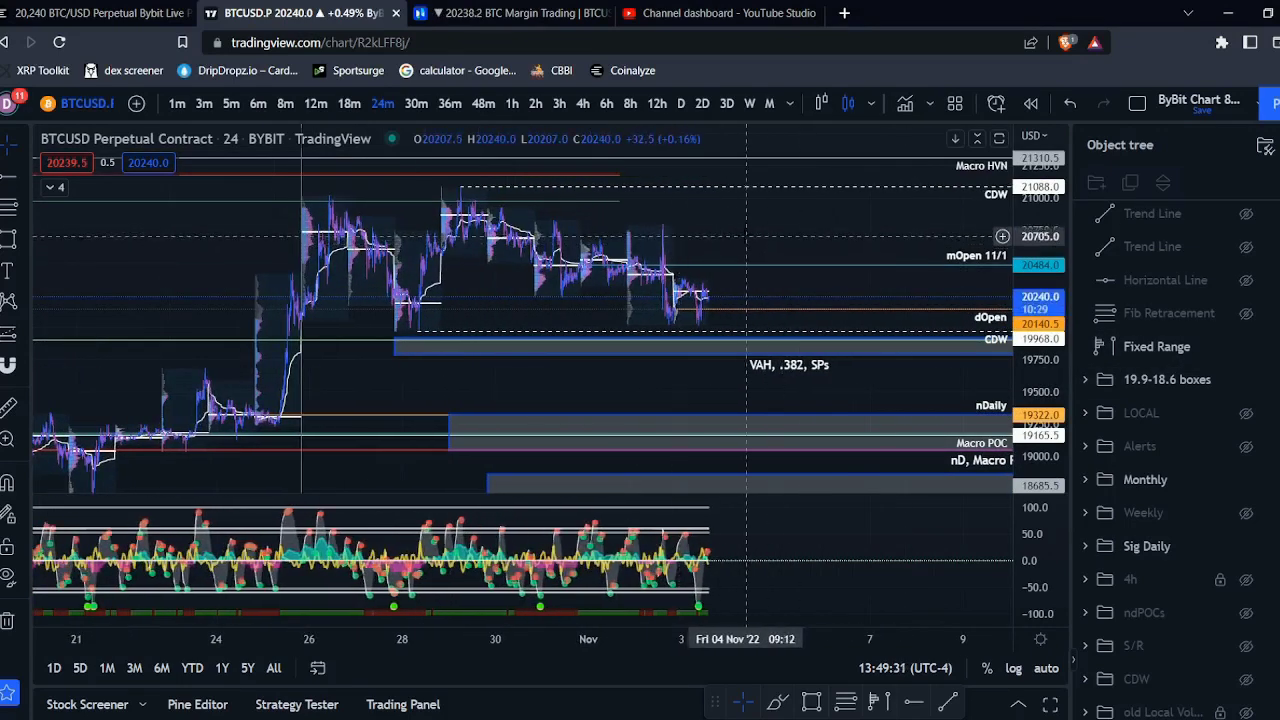
# Draw a horizontal line at 20406.5 on the 2 November session's point of control
pyautogui.moveTo(829, 245); pyautogui.dragTo(869, 252)
pyautogui.scroll(3, 815, 253)
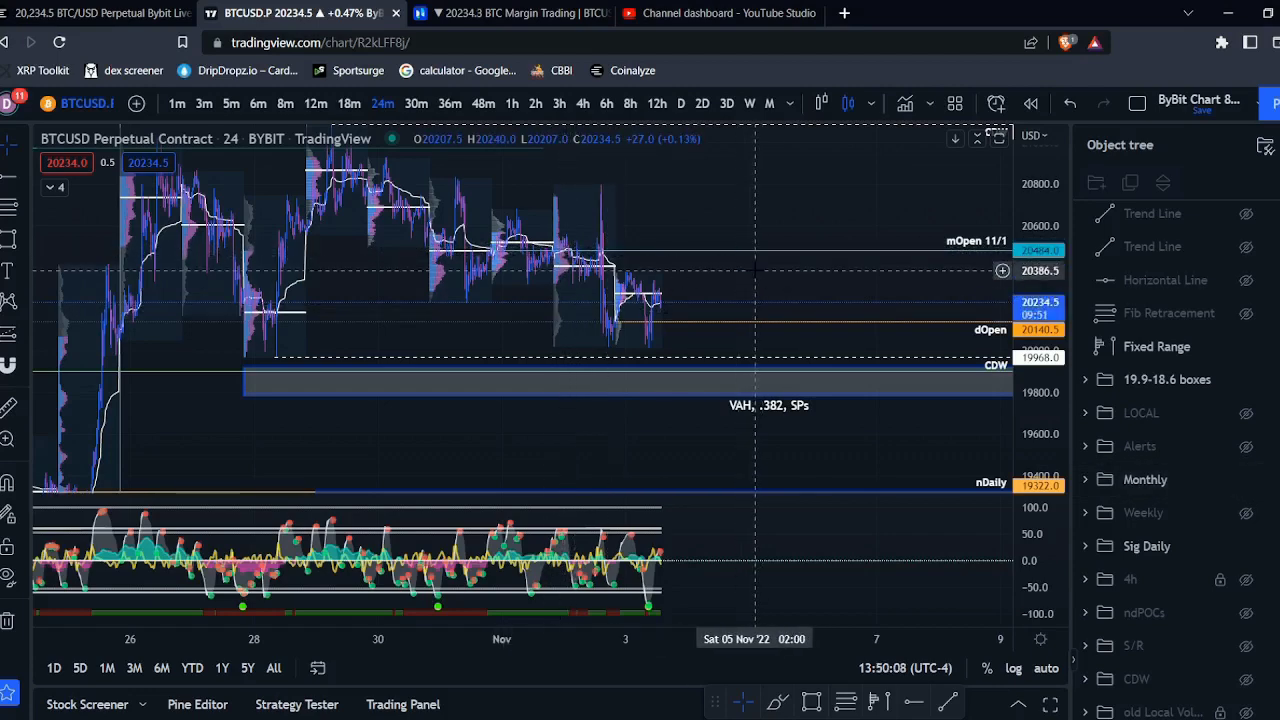
pyautogui.hscroll(-2, 863, 303)
pyautogui.scroll(3, 728, 249)
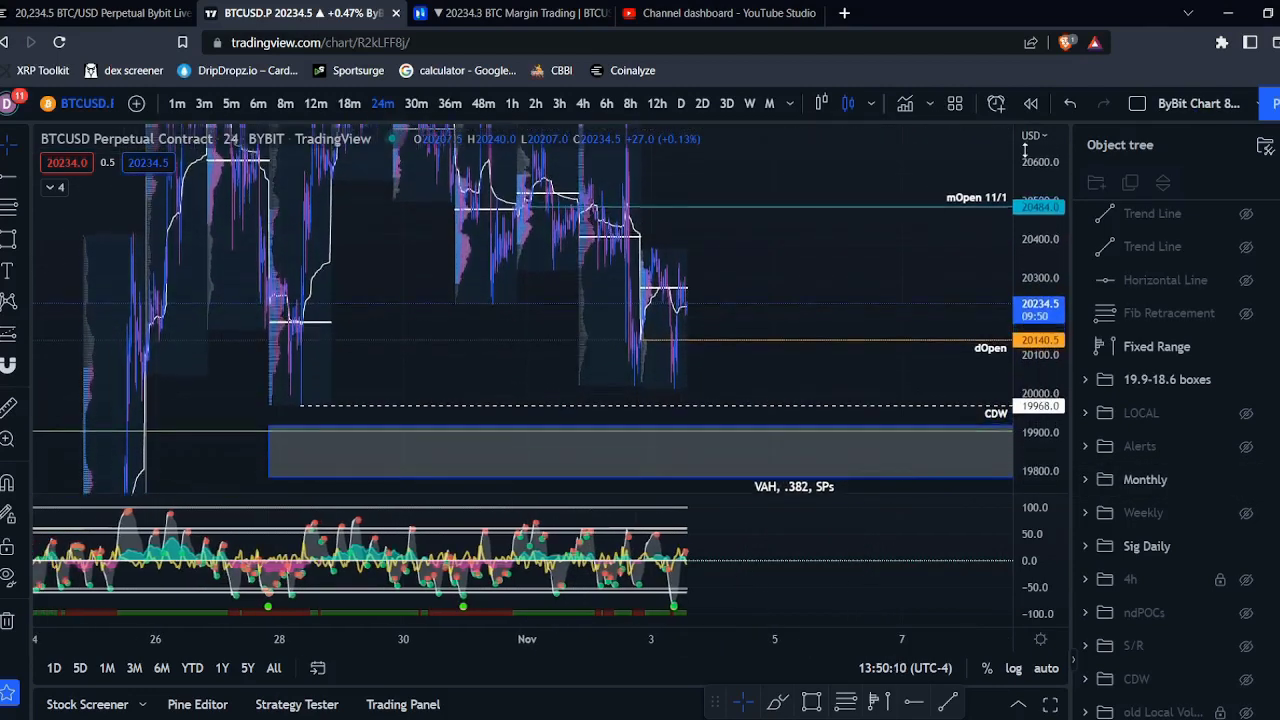
pyautogui.scroll(2, 728, 249)
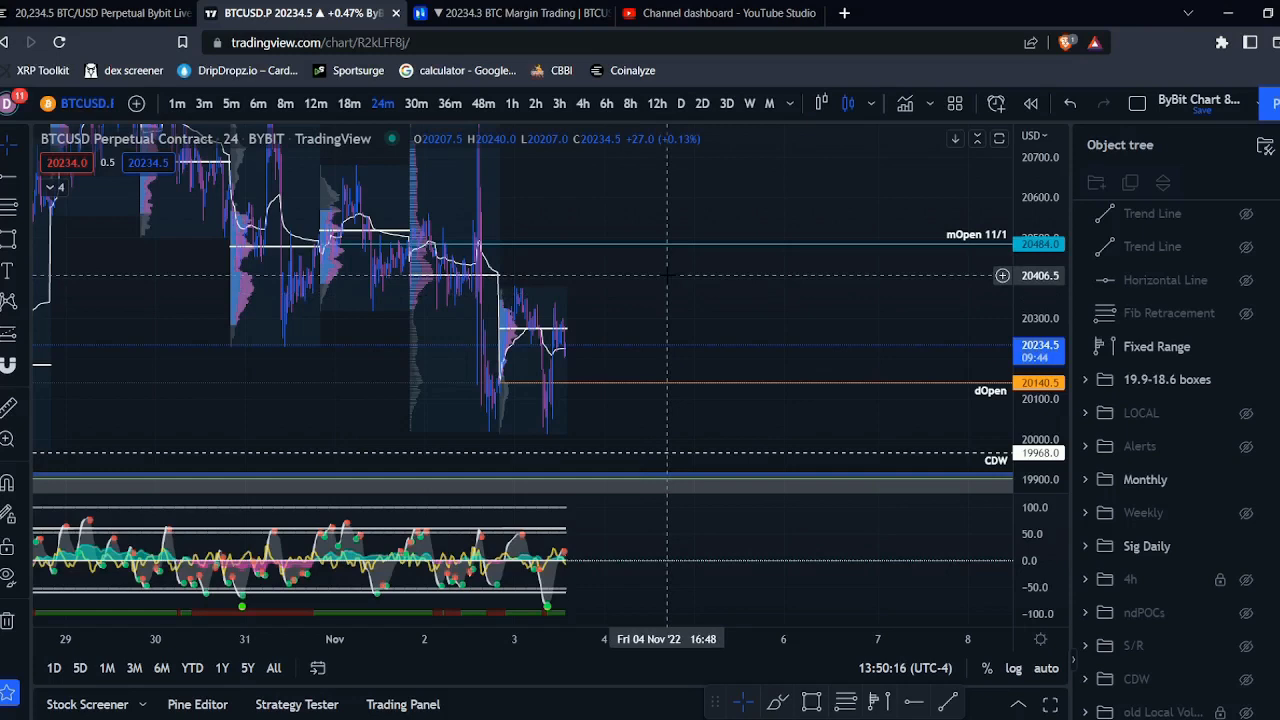
pyautogui.click(667, 275)
pyautogui.moveTo(668, 278); pyautogui.dragTo(470, 276)
pyautogui.scroll(2, 657, 293)
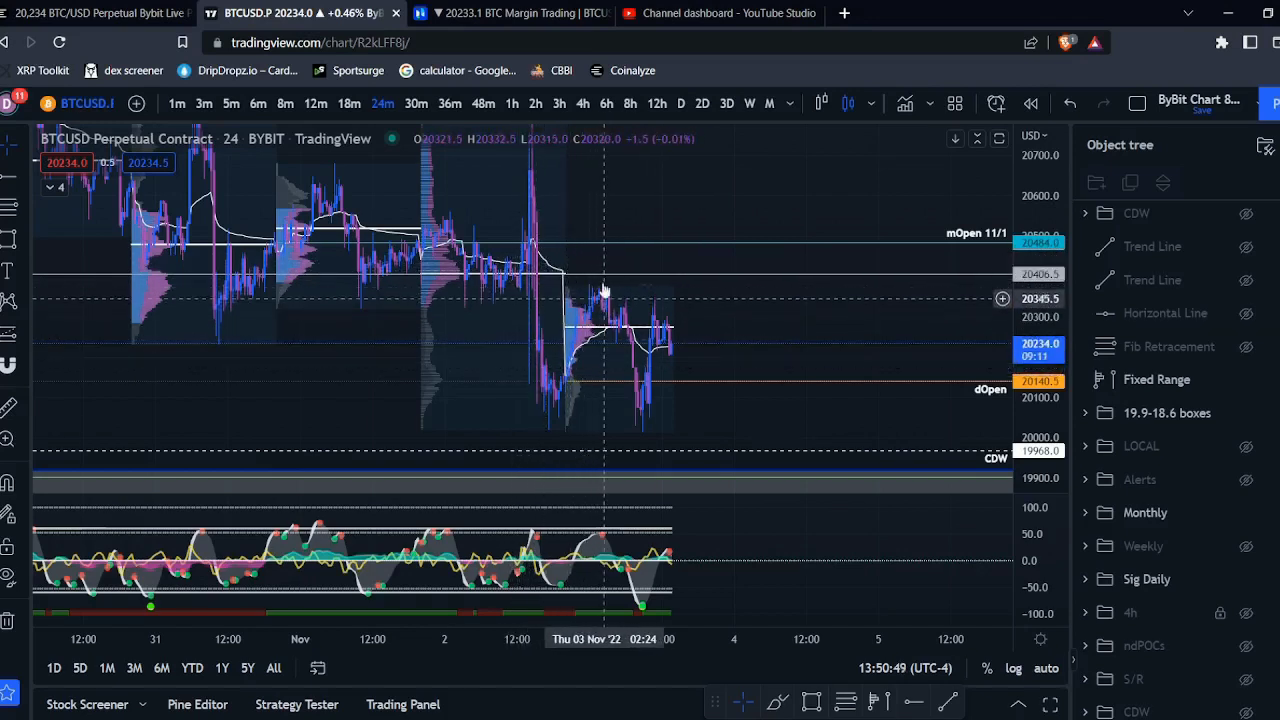
# Label the horizontal line at 20406.5 with the text ndPOC
pyautogui.click(636, 274)
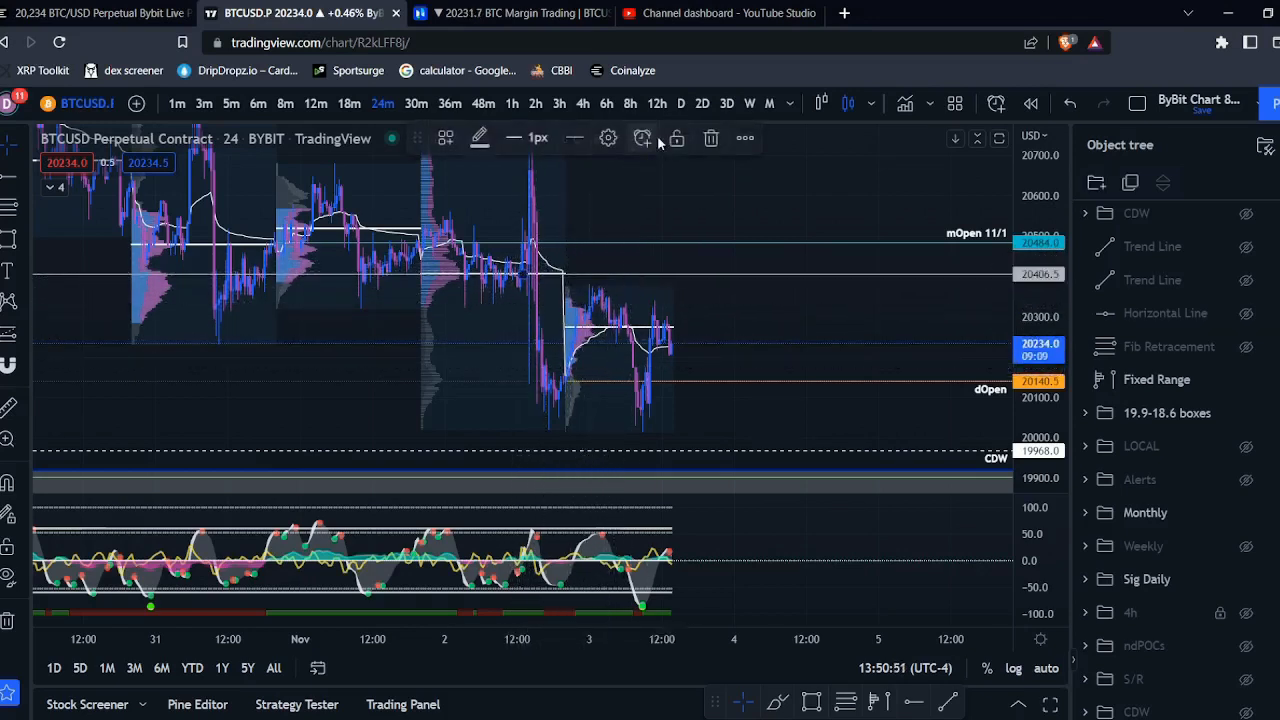
pyautogui.click(616, 138)
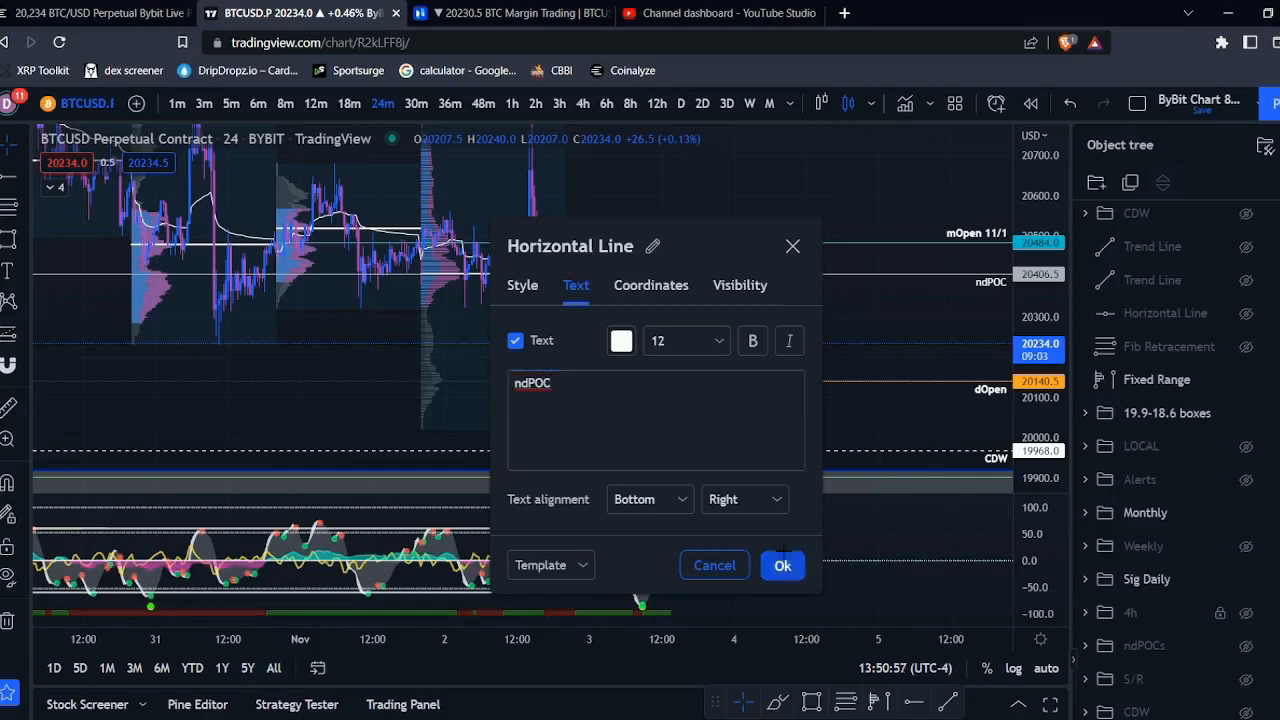
pyautogui.click(785, 566)
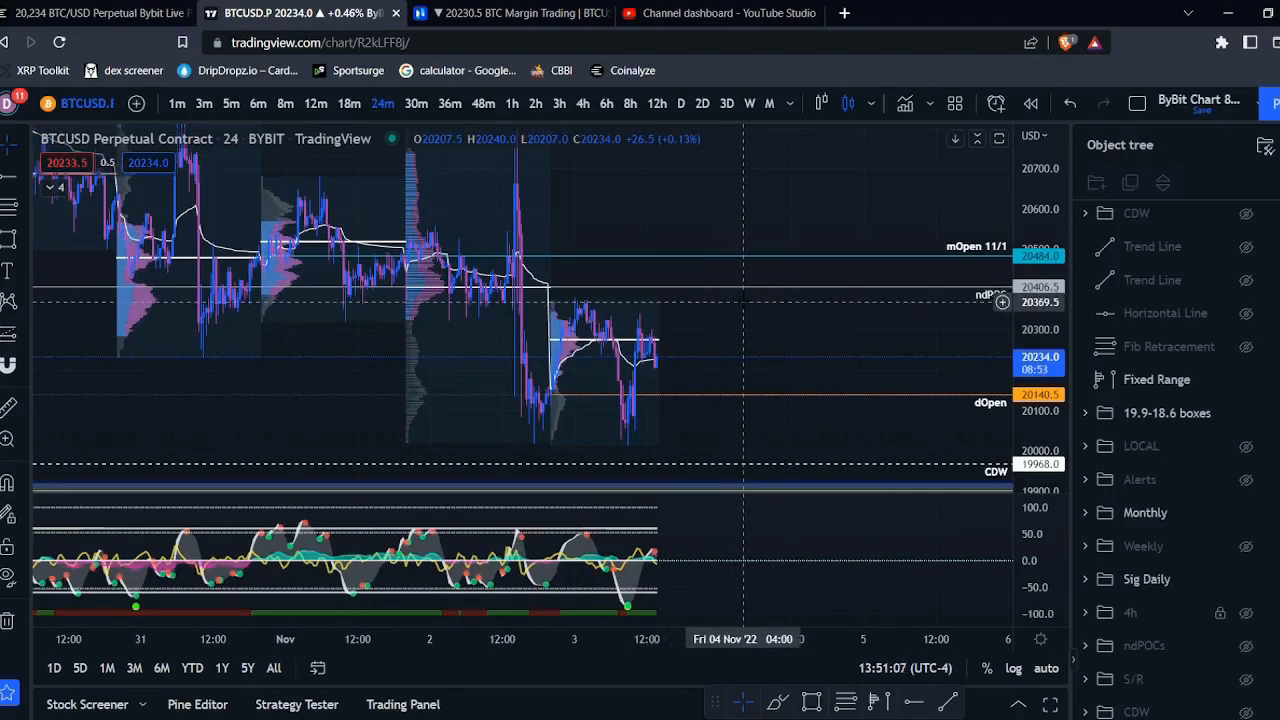
# Inspect the latest sessions' volume profiles on the 6-minute chart and return to the 24-minute timeframe
pyautogui.hscroll(2, 745, 310)
pyautogui.scroll(1, 745, 313)
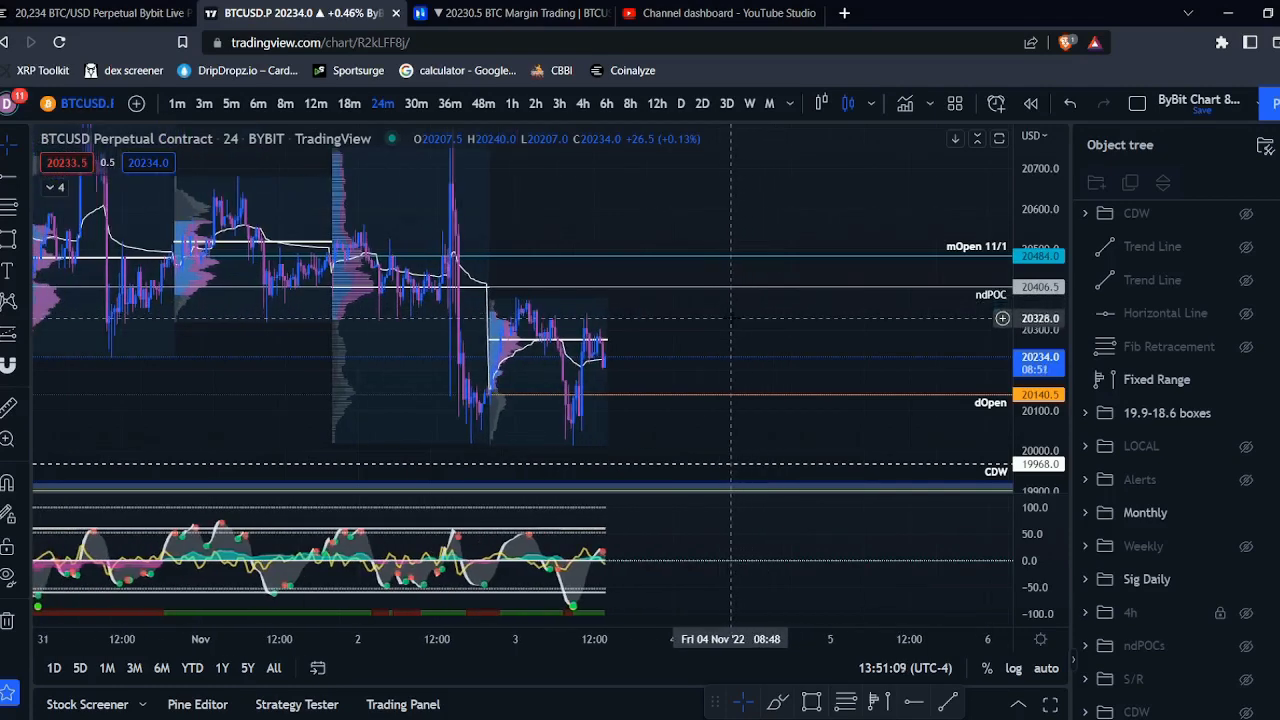
pyautogui.click(263, 103)
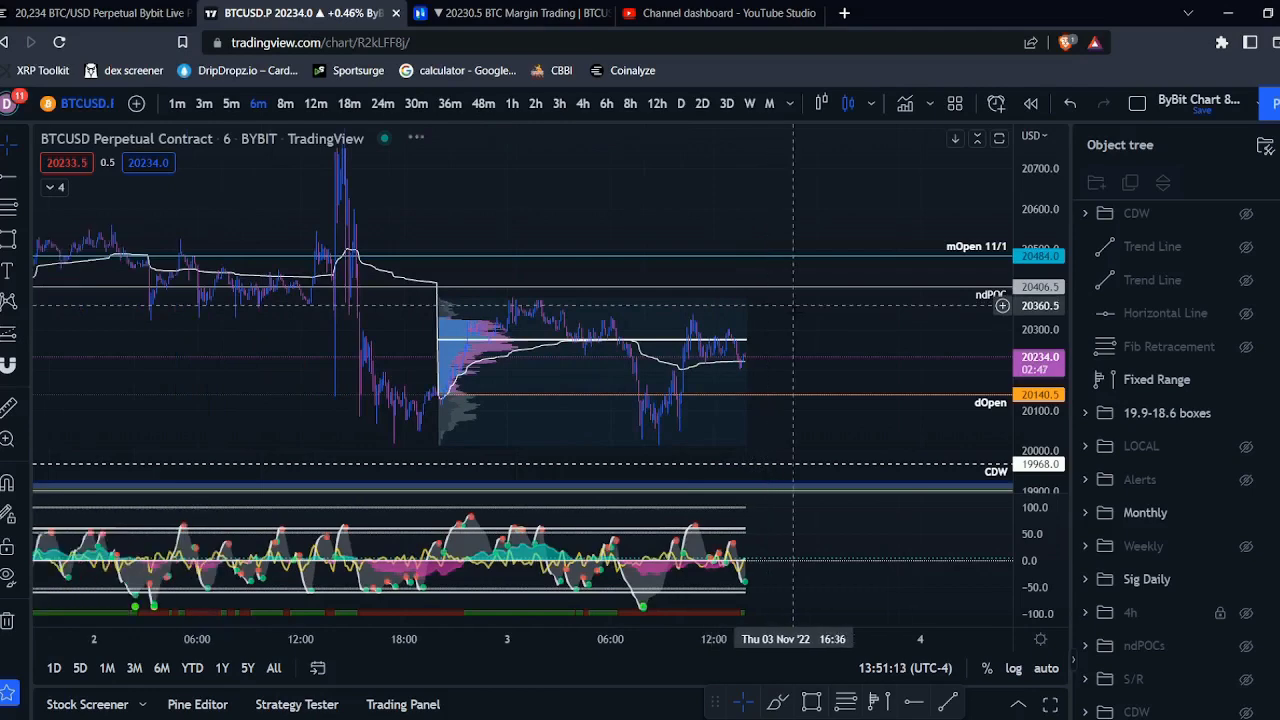
pyautogui.scroll(-1, 850, 323)
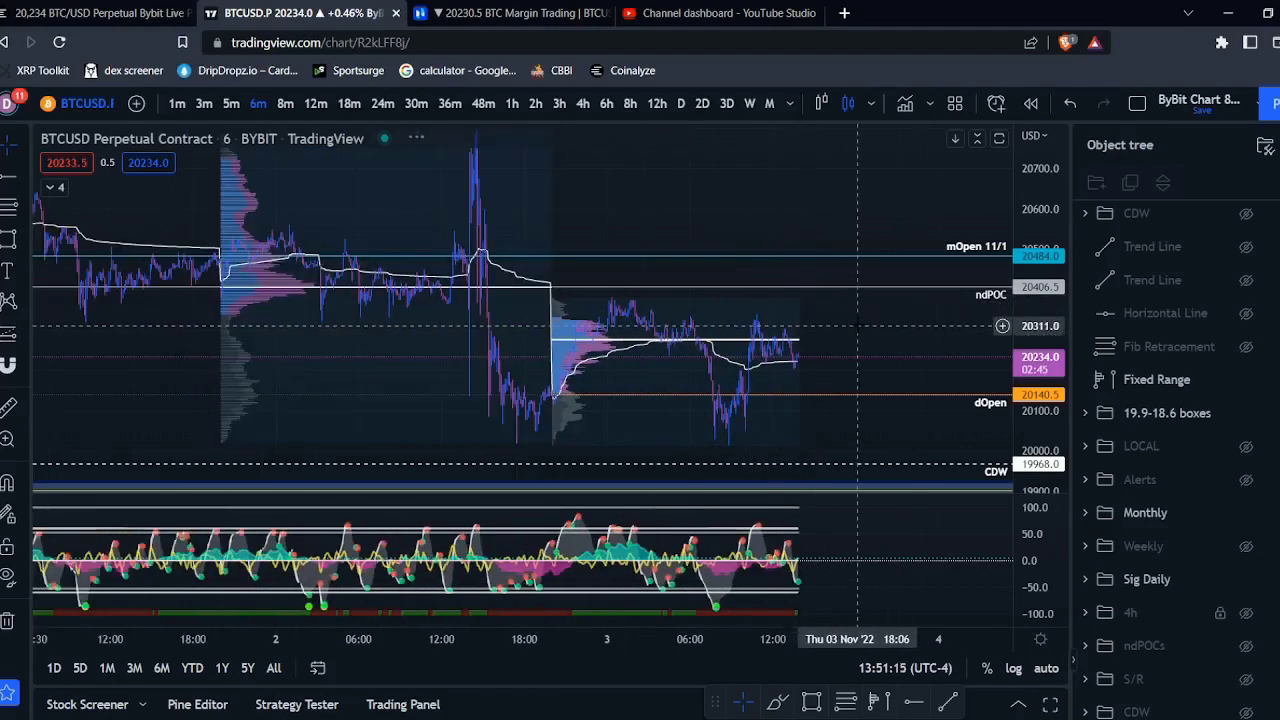
pyautogui.click(382, 103)
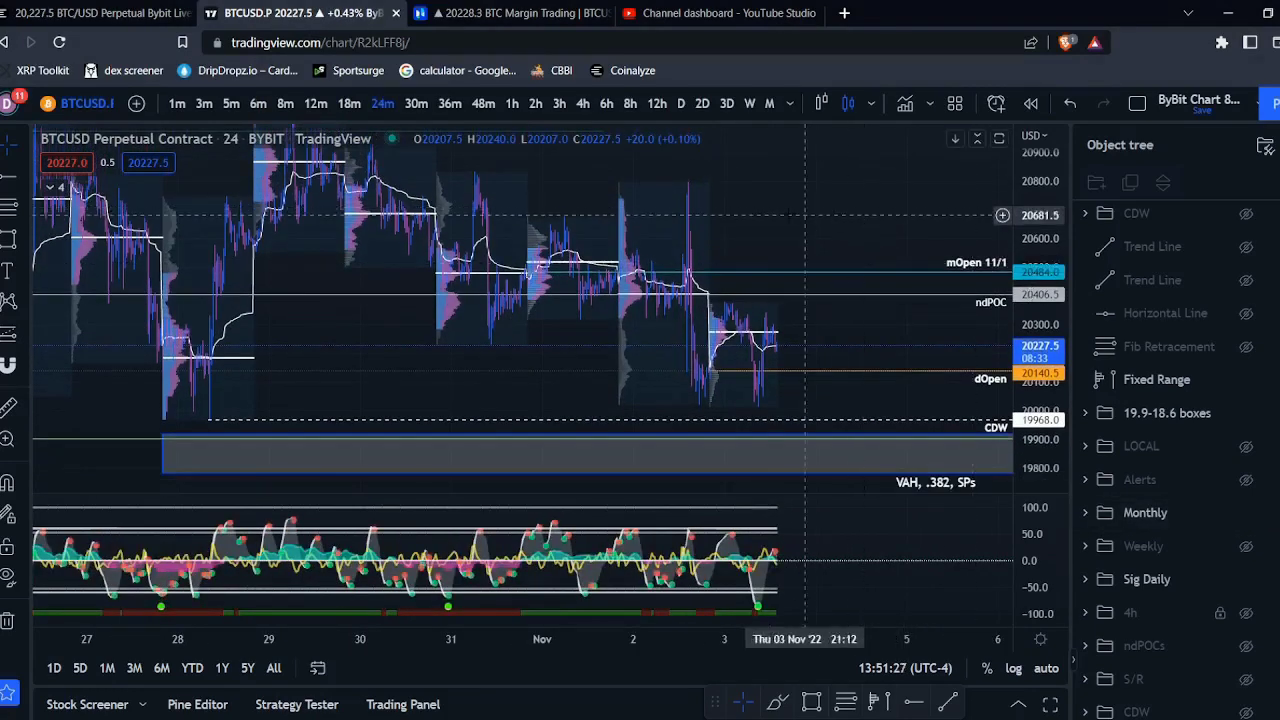
# Switch to the 1-hour chart and draw a horizontal line at 19293.5 on the 25 October session's point of control
pyautogui.click(511, 104)
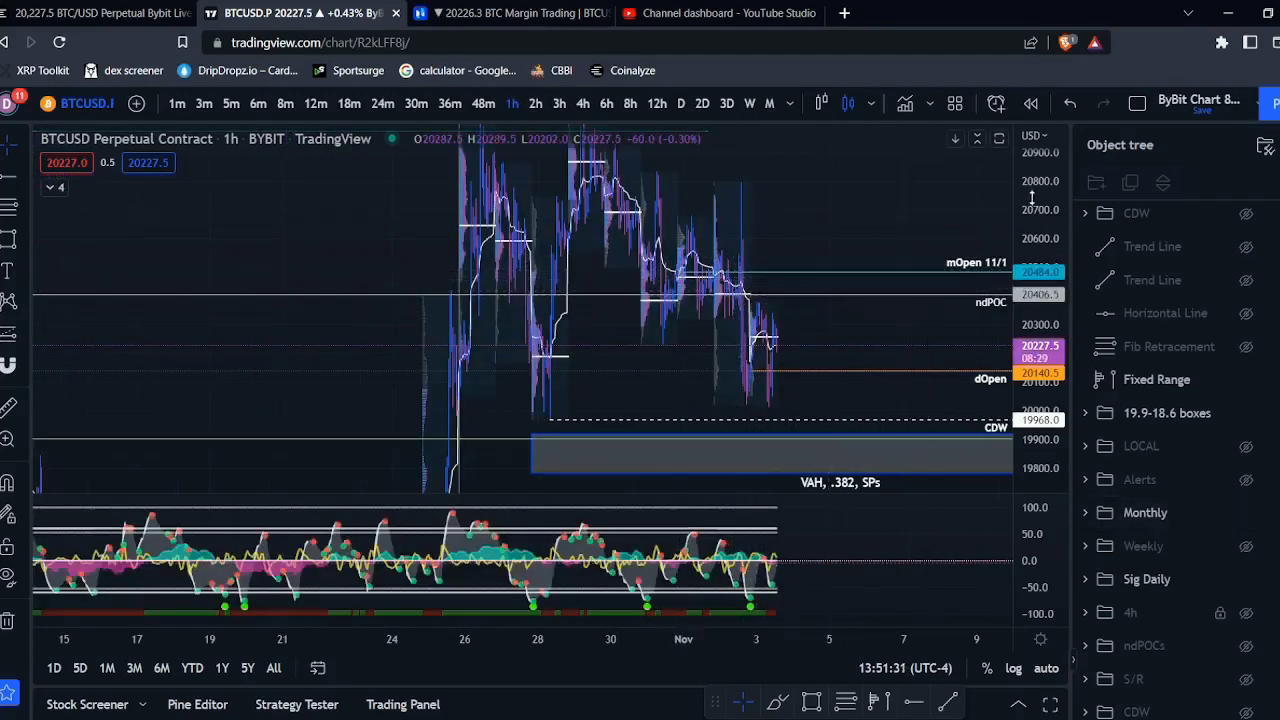
pyautogui.moveTo(875, 206); pyautogui.dragTo(829, 184)
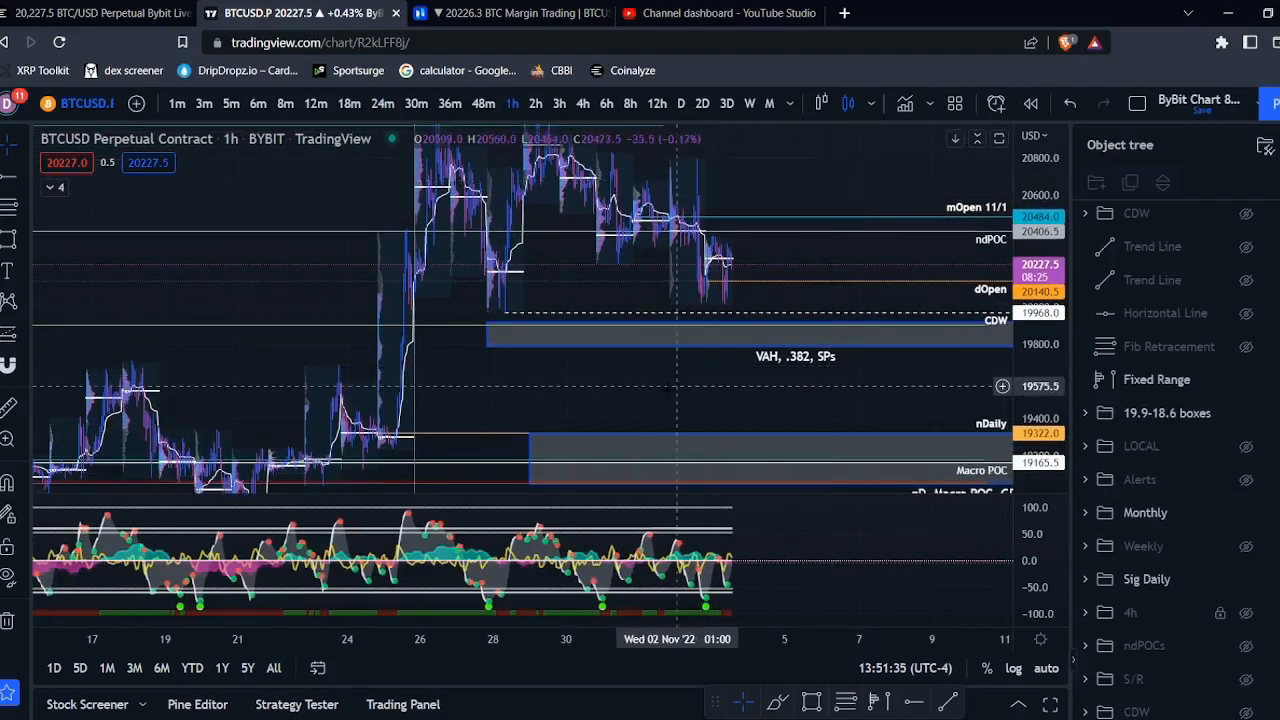
pyautogui.moveTo(646, 396); pyautogui.dragTo(663, 376)
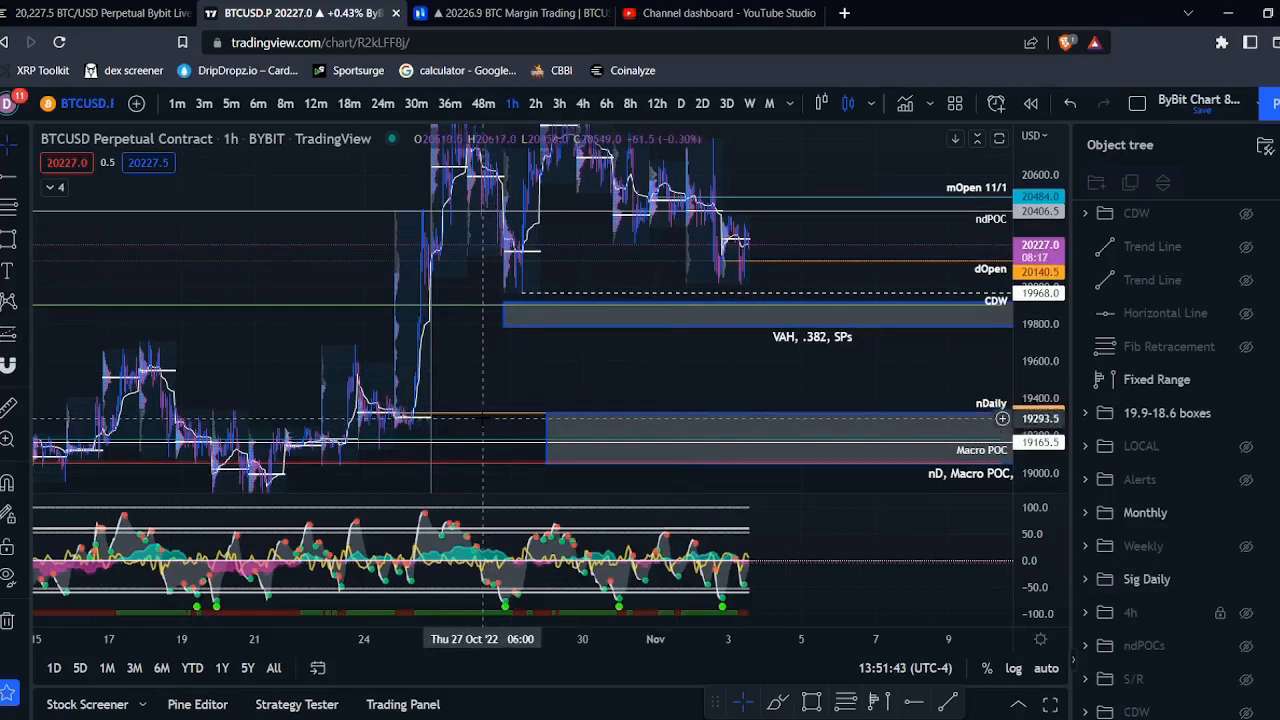
pyautogui.moveTo(483, 418); pyautogui.dragTo(553, 404)
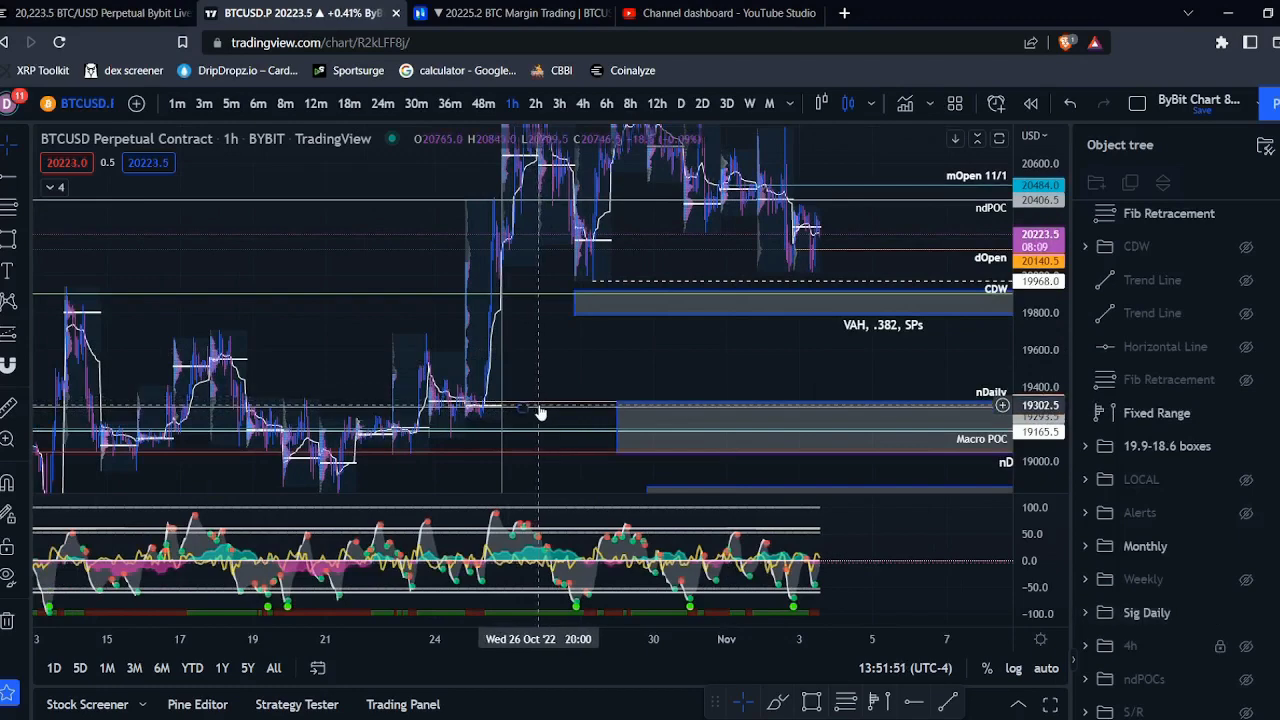
# Label the horizontal line at 19293.5 with the text ndPOC
pyautogui.click(537, 407)
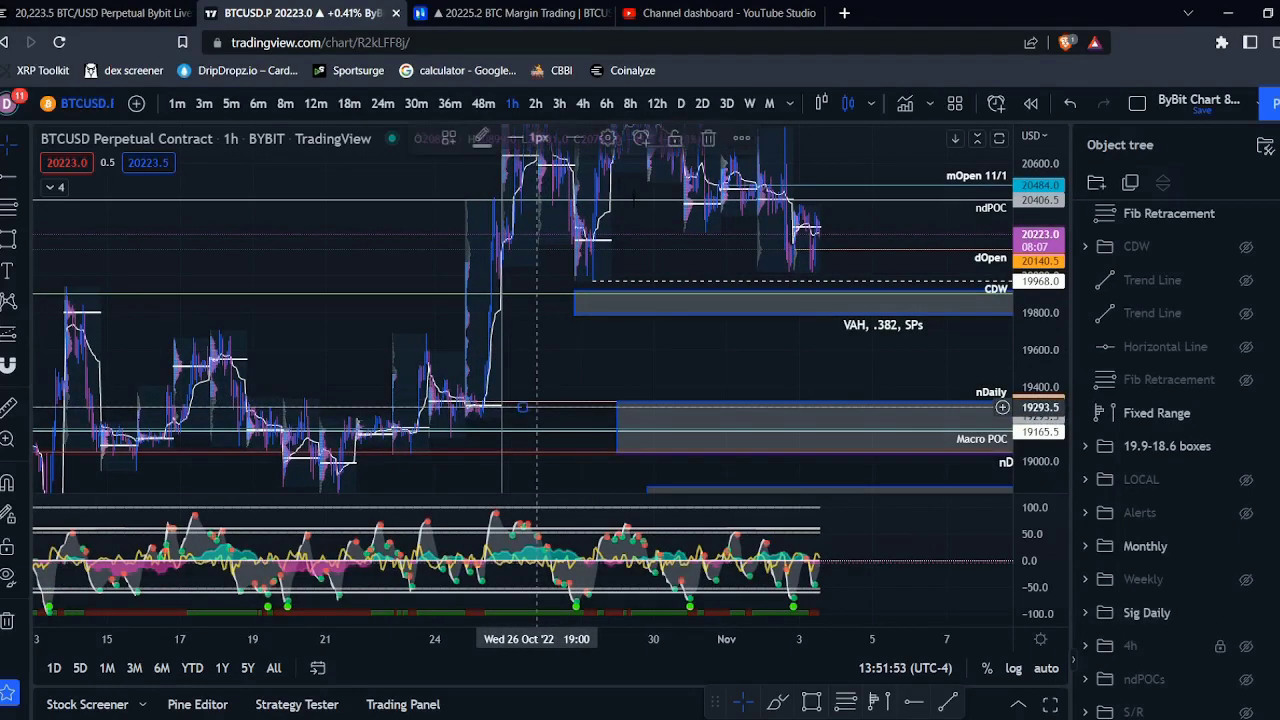
pyautogui.doubleClick(662, 252)
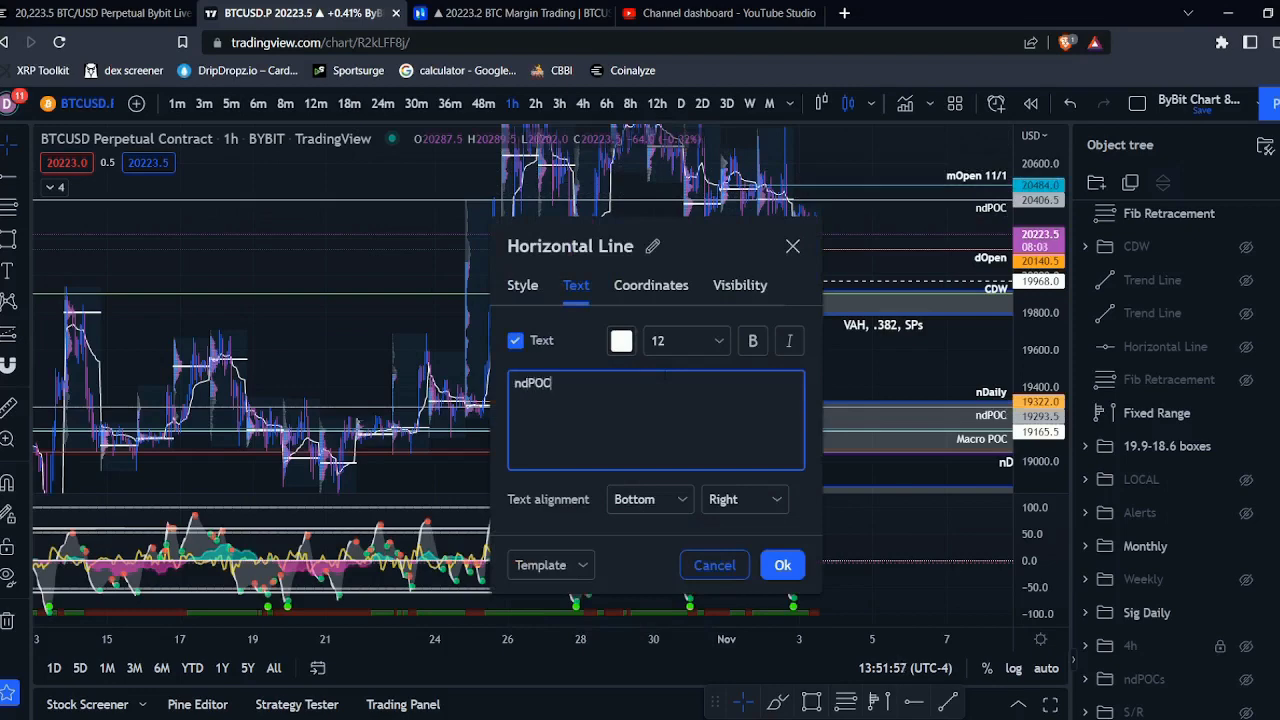
pyautogui.click(782, 565)
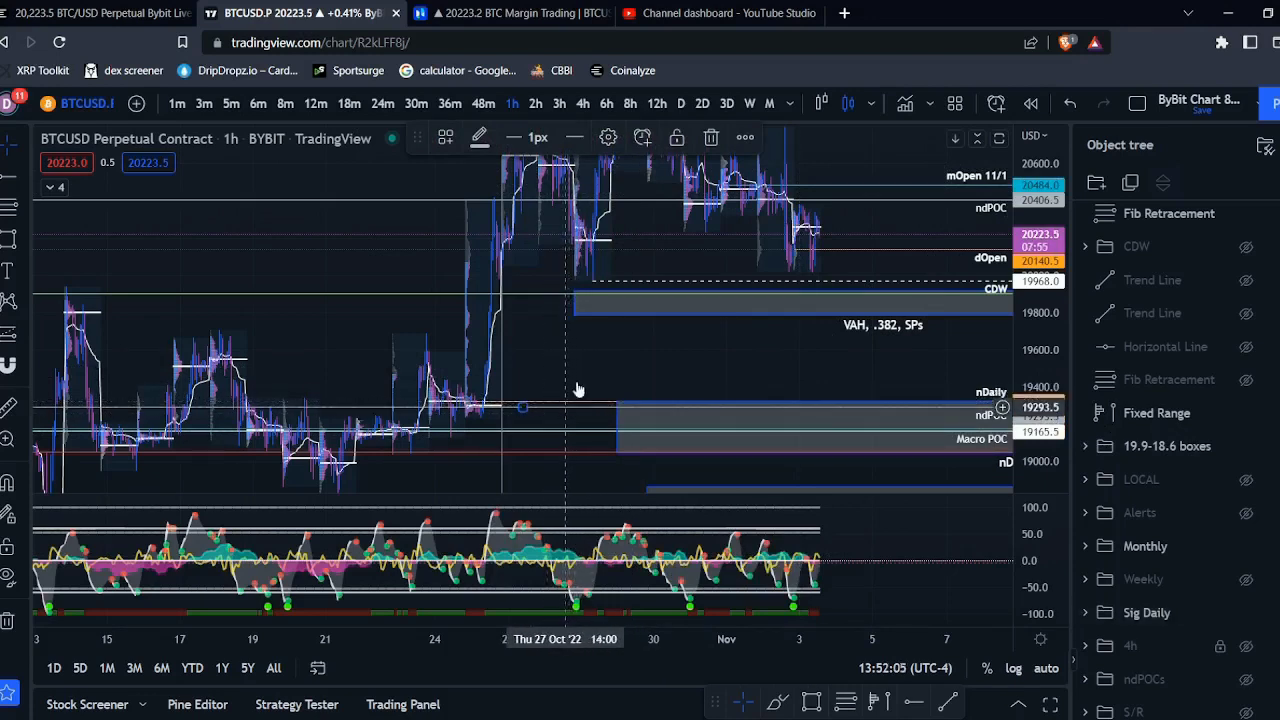
# Draw a horizontal line at 18992.5 on the 21 October session's point of control and label it ndPOC
pyautogui.click(629, 358)
pyautogui.moveTo(632, 358); pyautogui.dragTo(641, 321)
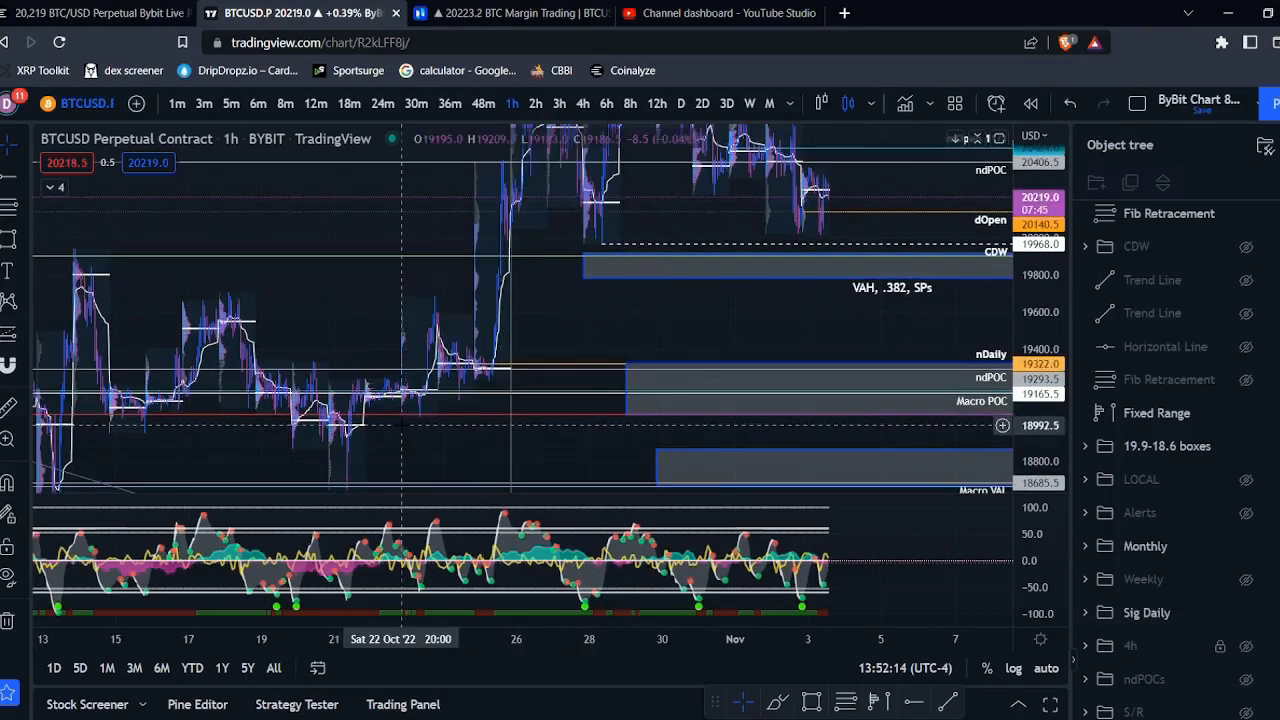
pyautogui.hotkey('alt', 'j')
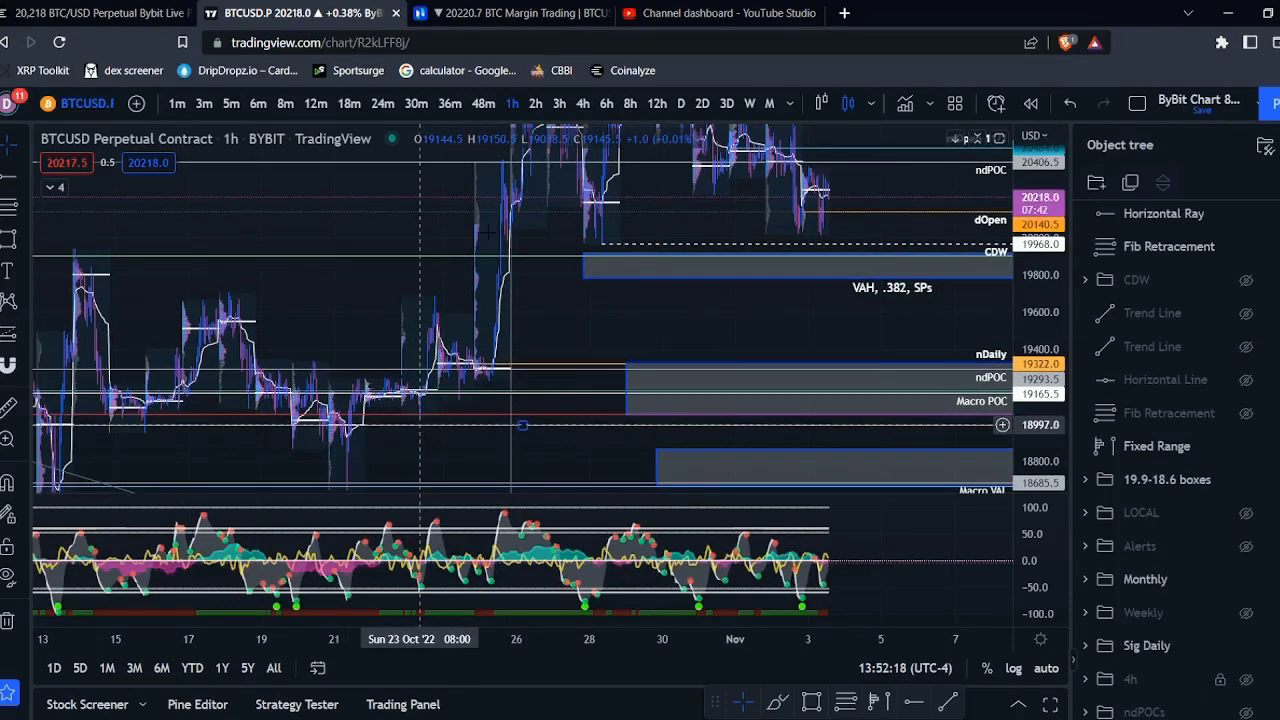
pyautogui.doubleClick(668, 216)
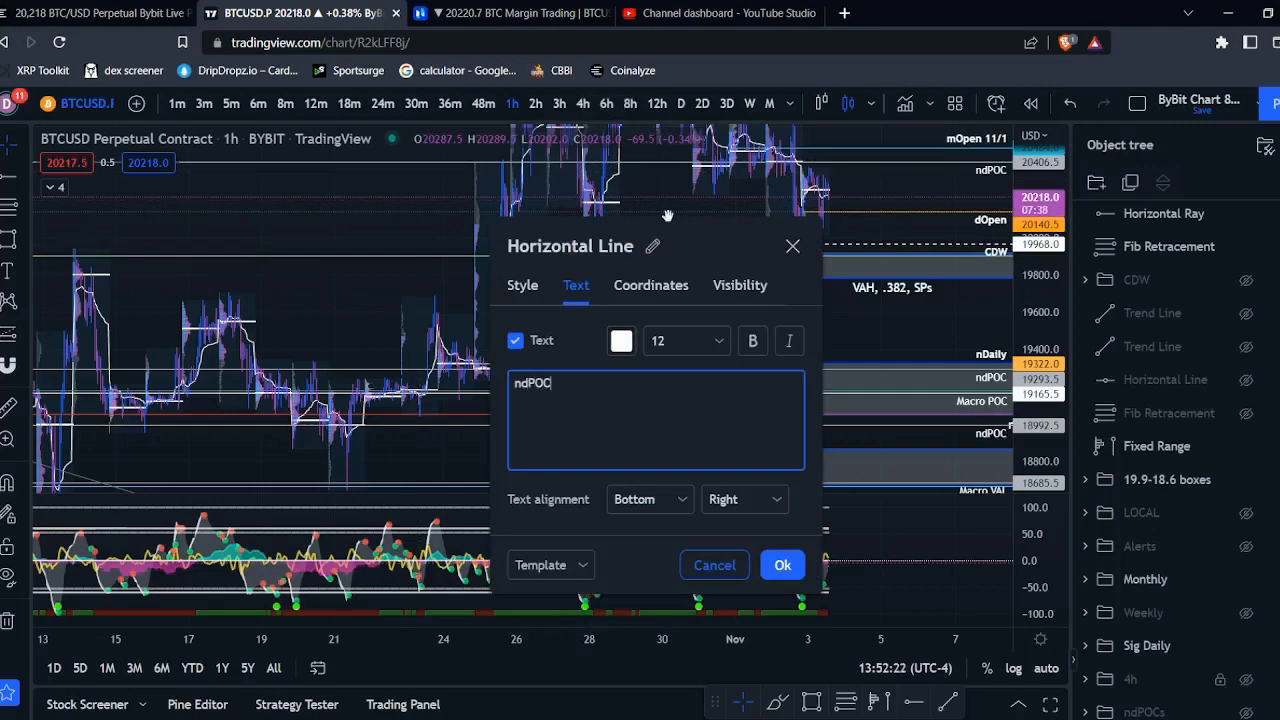
pyautogui.press('Return')
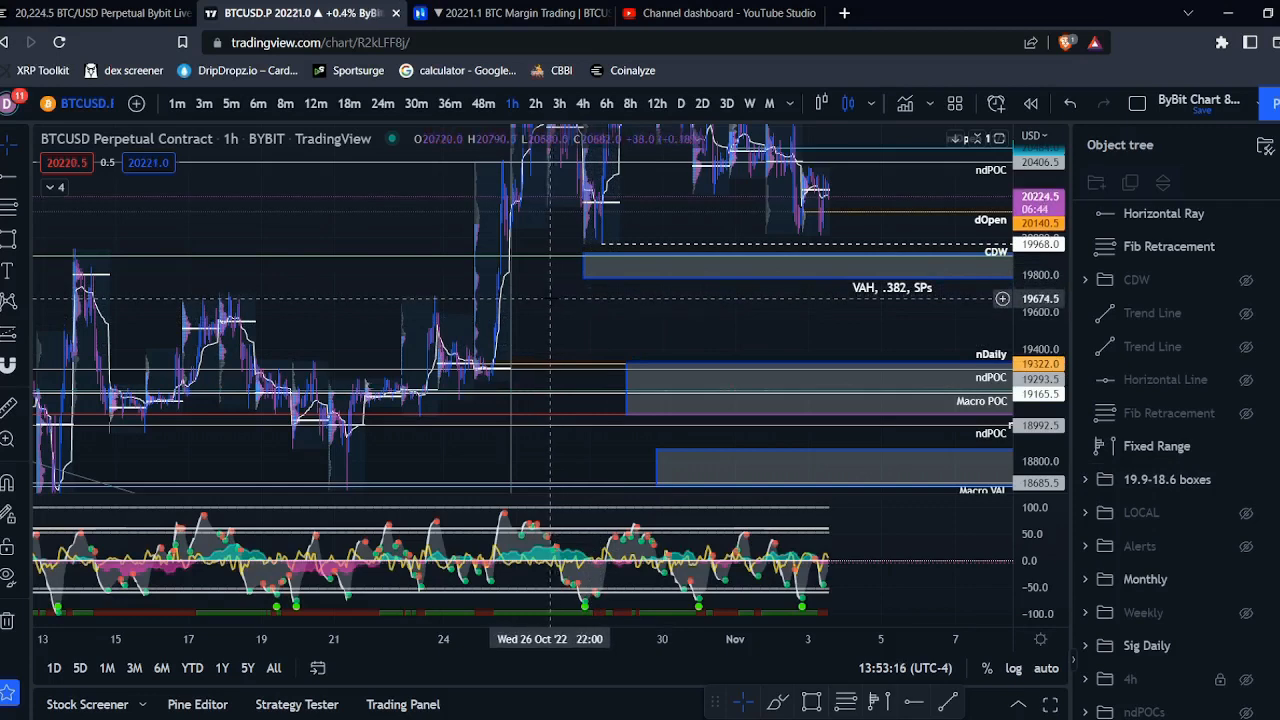
# Draw a trial horizontal line at 19796.5 and a brush stroke along the 25 October rally, and delete both drawings
pyautogui.click(213, 275)
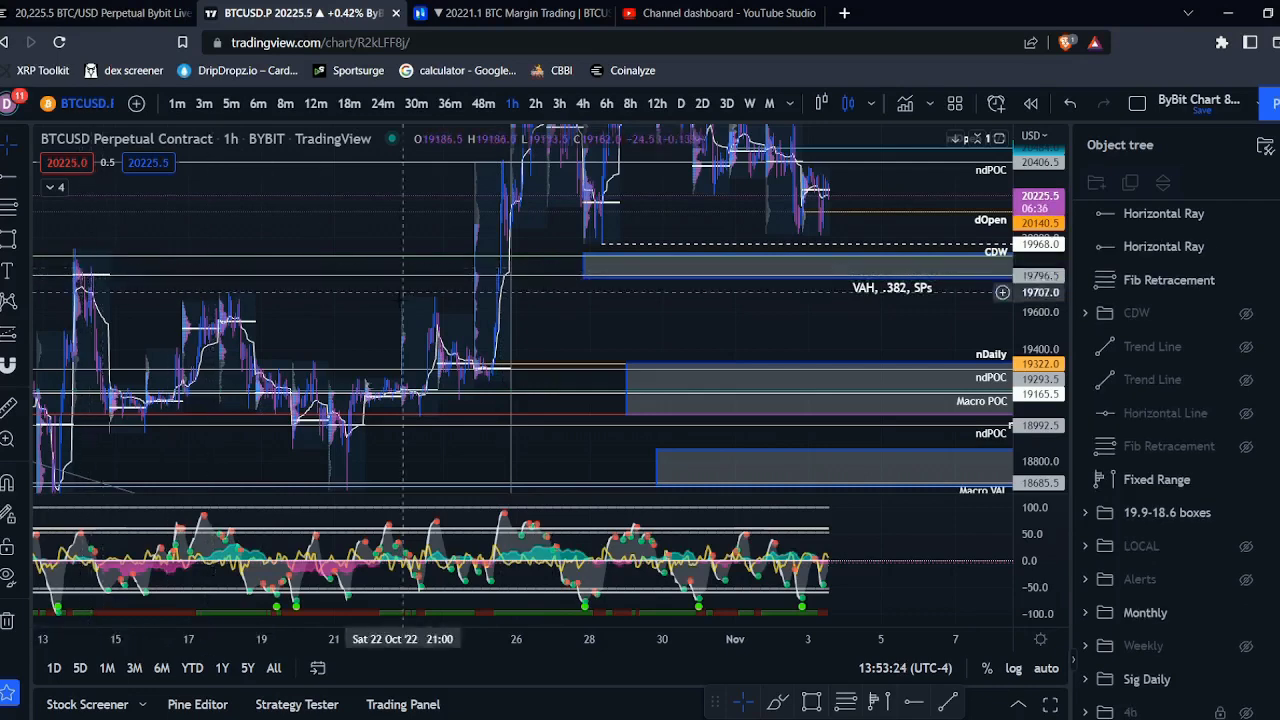
pyautogui.click(27, 242)
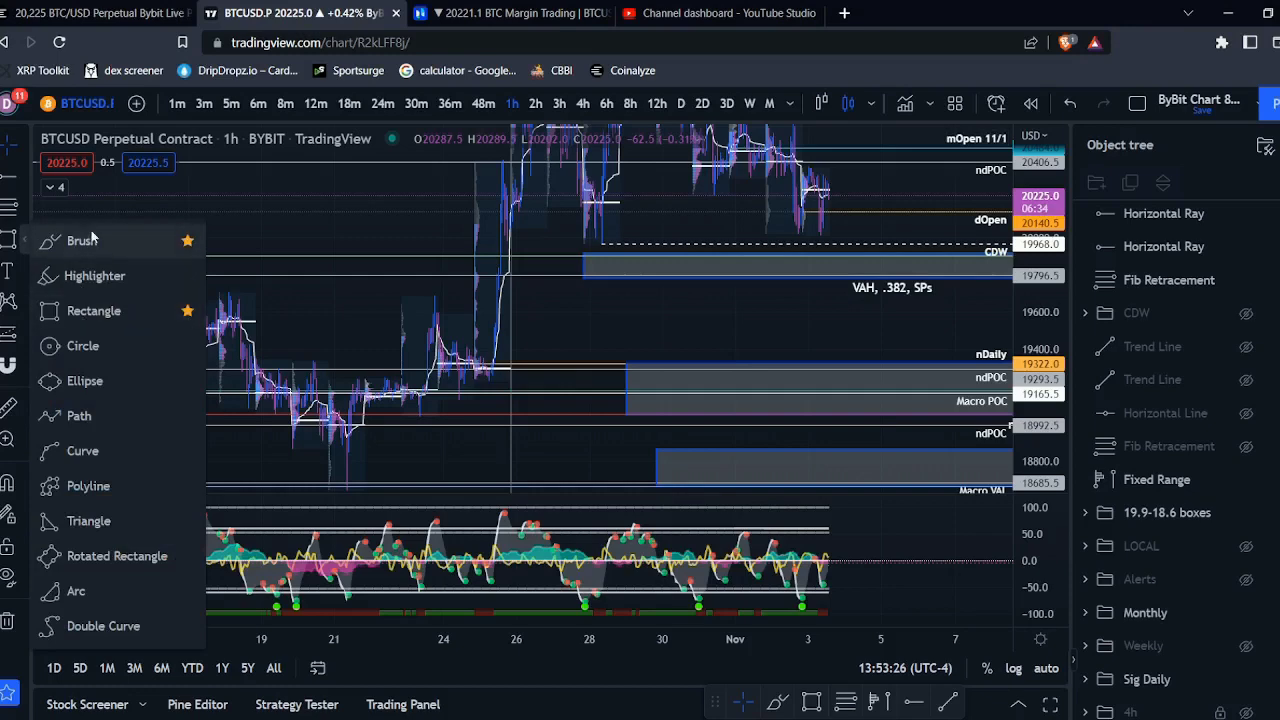
pyautogui.click(82, 241)
pyautogui.moveTo(497, 300); pyautogui.dragTo(512, 232)
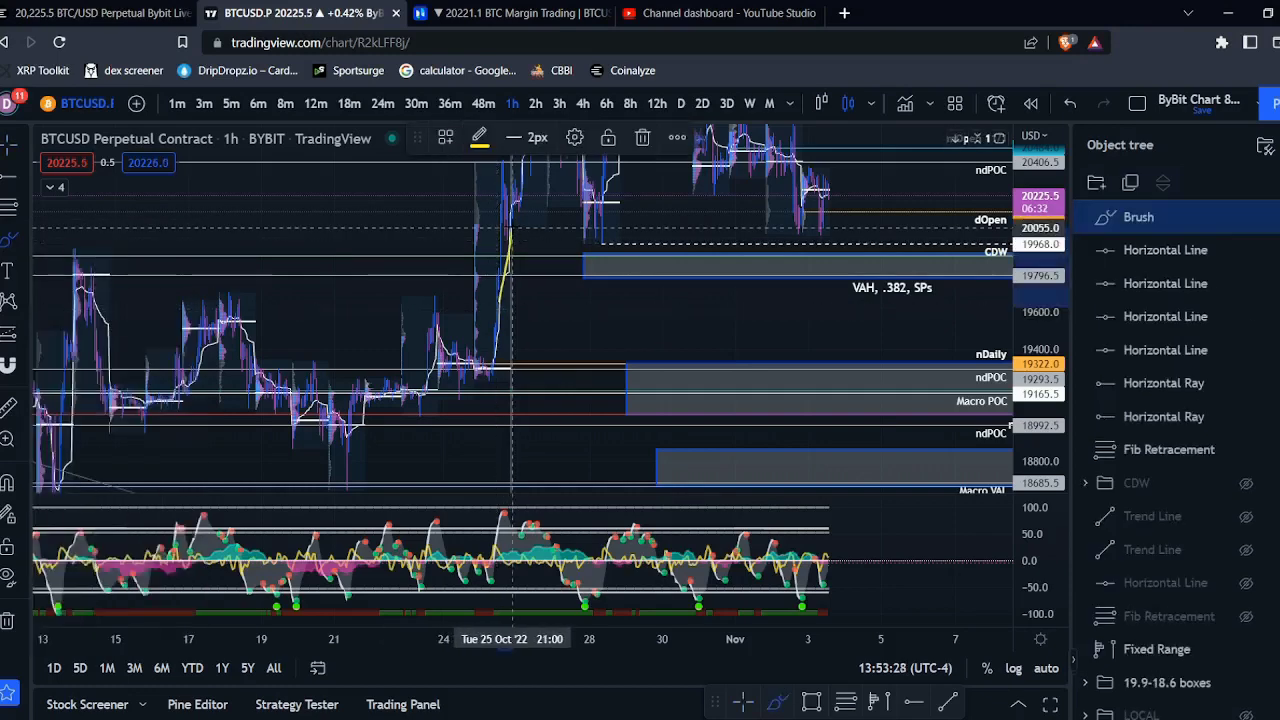
pyautogui.click(643, 137)
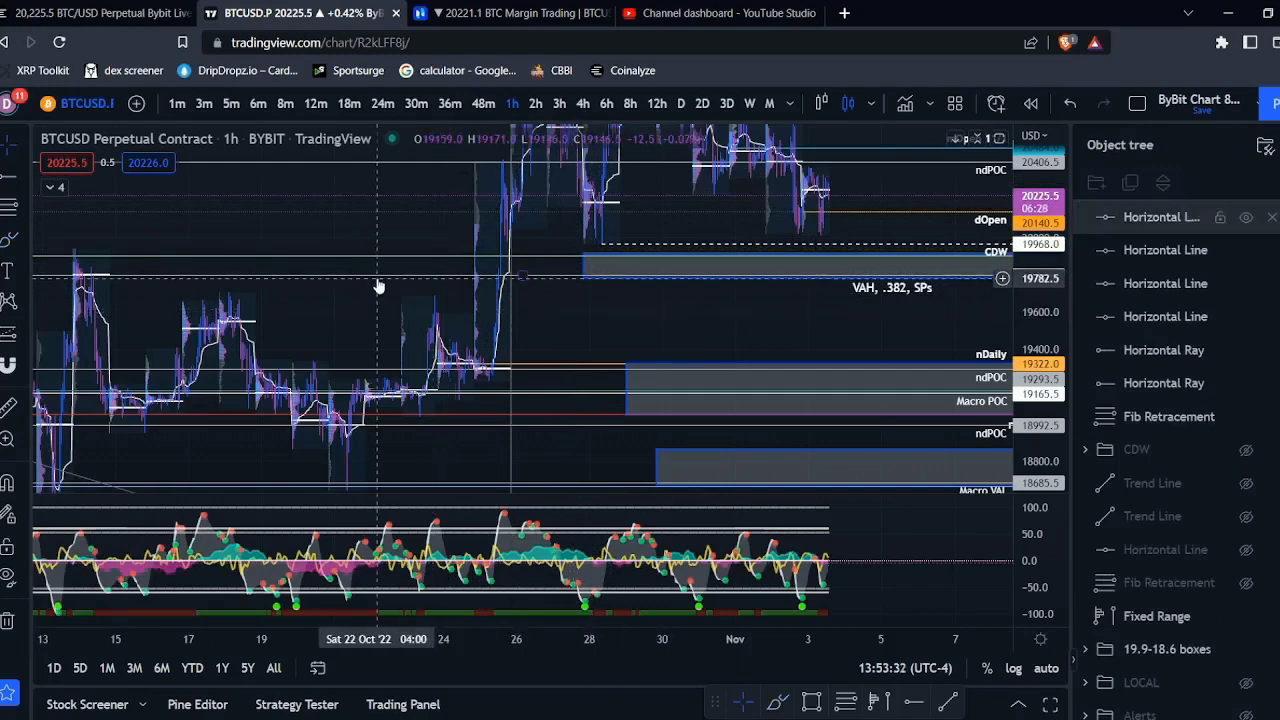
pyautogui.press('Delete')
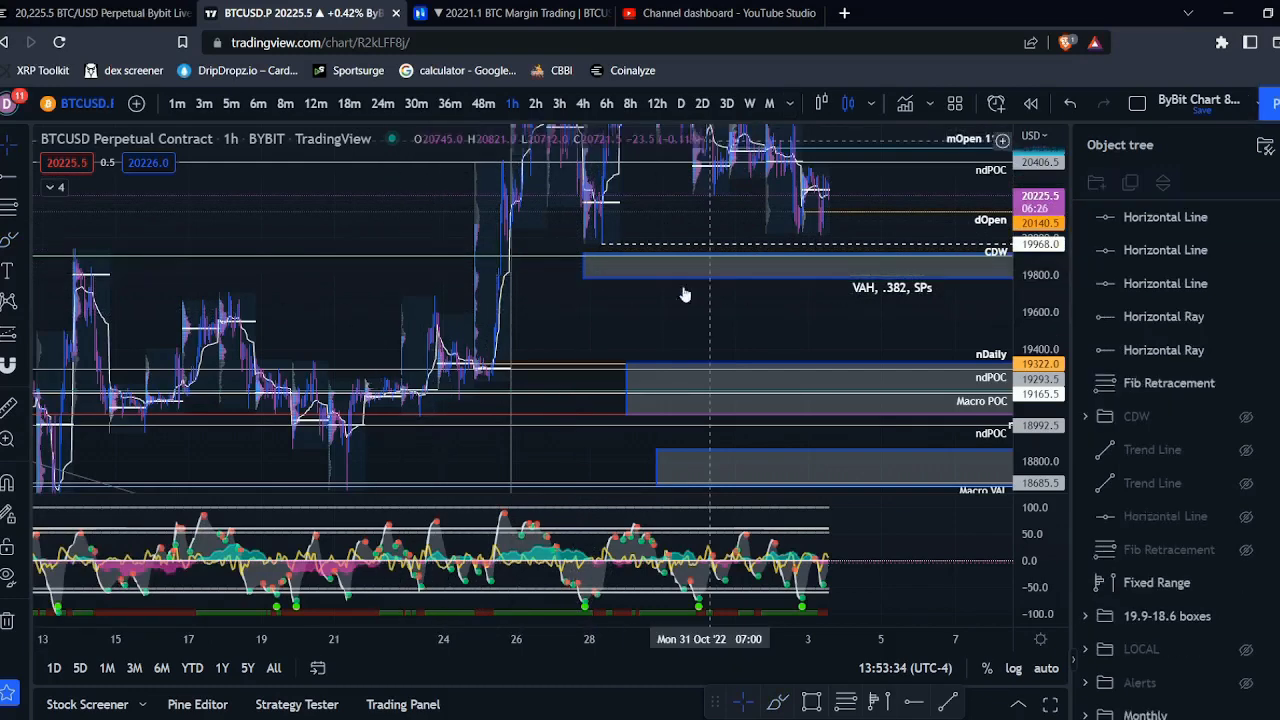
# Delete the three ndPOC horizontal lines at 20406.5, 19293.5 and 18992.5 from the chart
pyautogui.moveTo(674, 294); pyautogui.dragTo(694, 290)
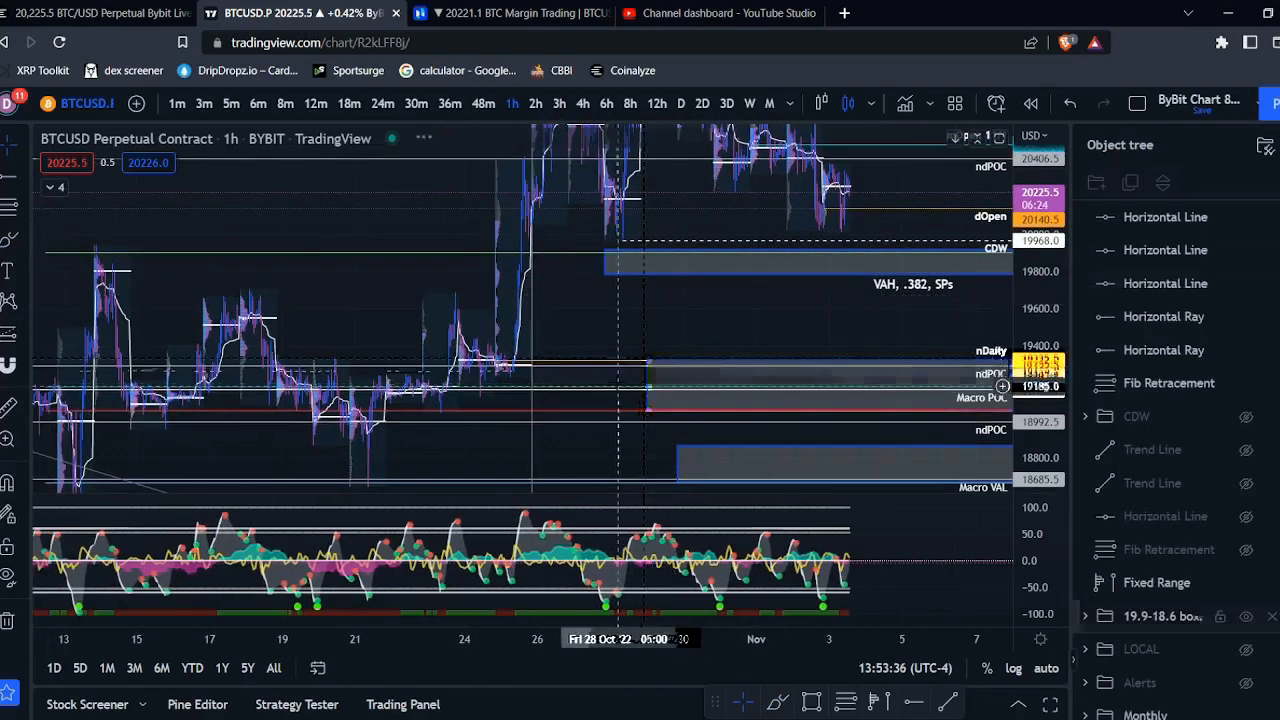
pyautogui.moveTo(610, 339); pyautogui.dragTo(594, 356)
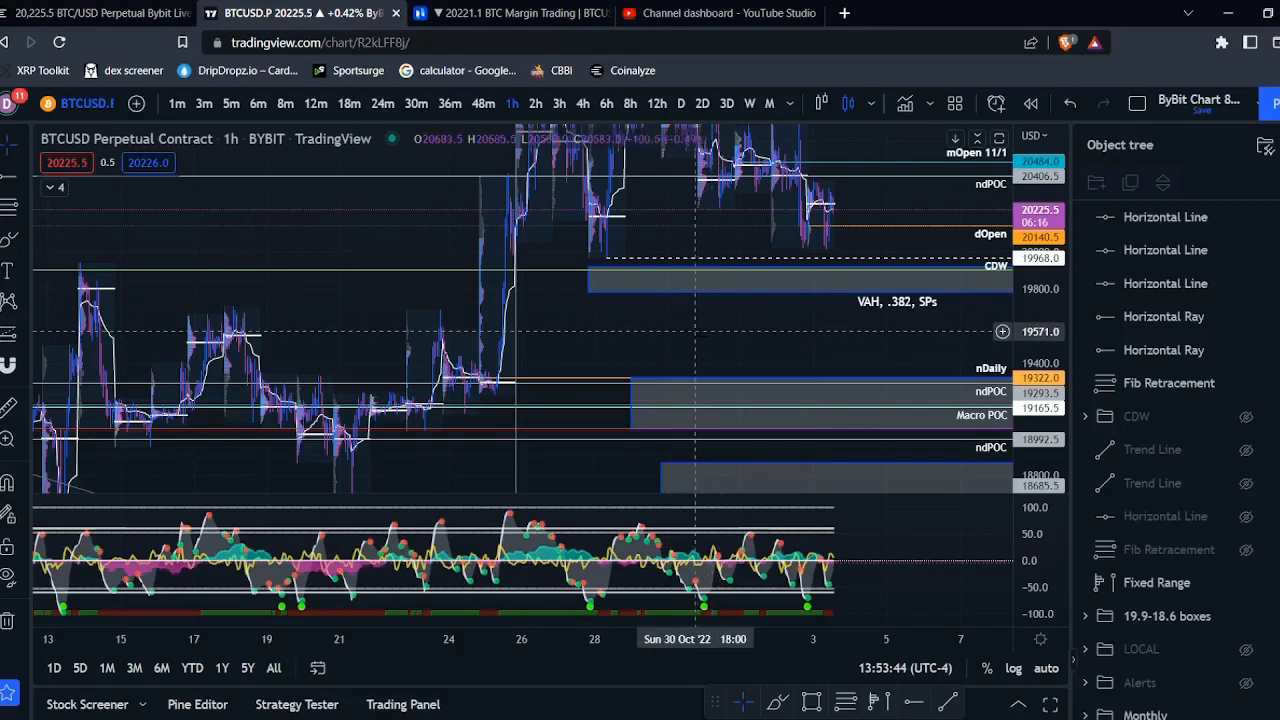
pyautogui.moveTo(675, 357); pyautogui.dragTo(650, 385)
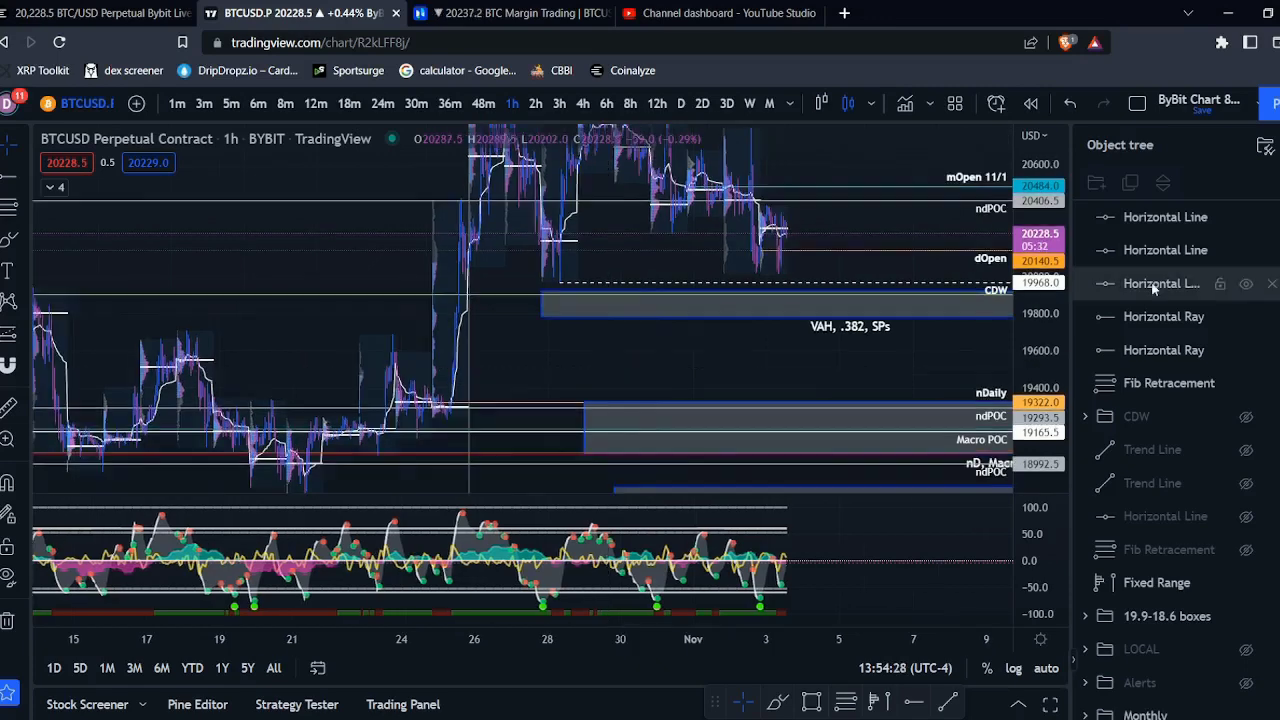
pyautogui.click(1153, 285)
pyautogui.keyDown('shift'); pyautogui.click(1170, 218); pyautogui.keyUp('shift')
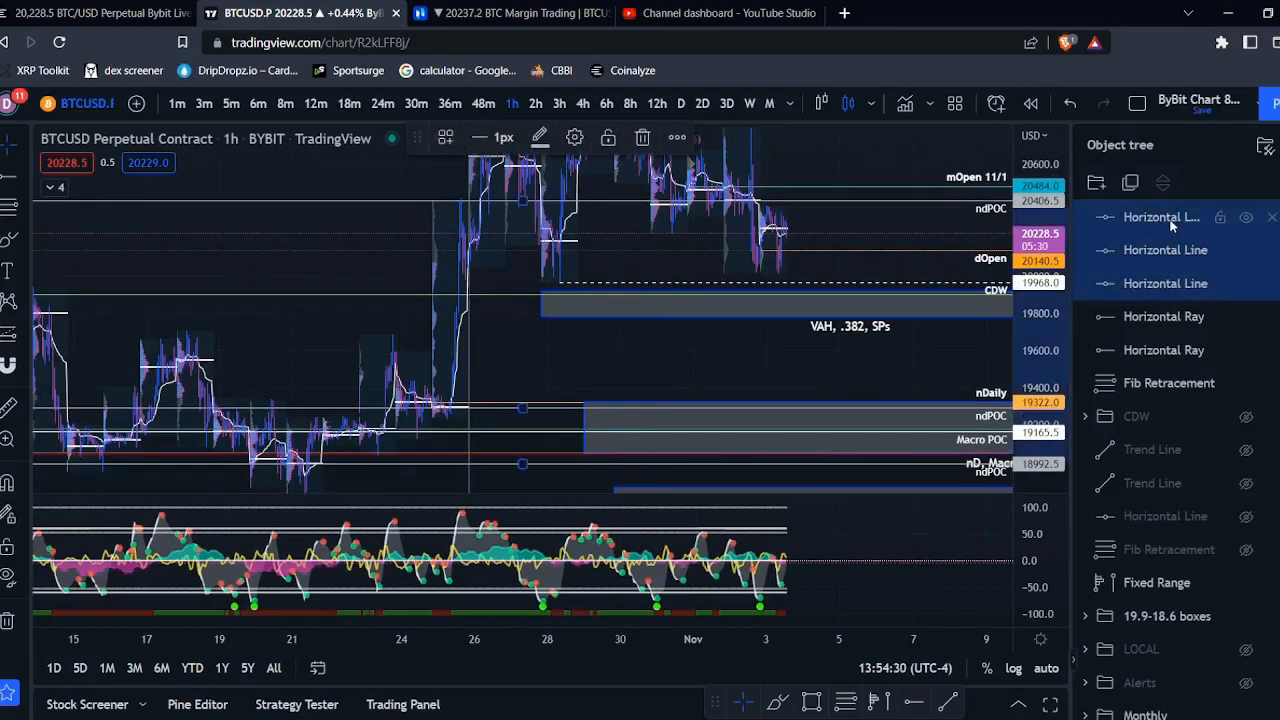
pyautogui.press('Delete')
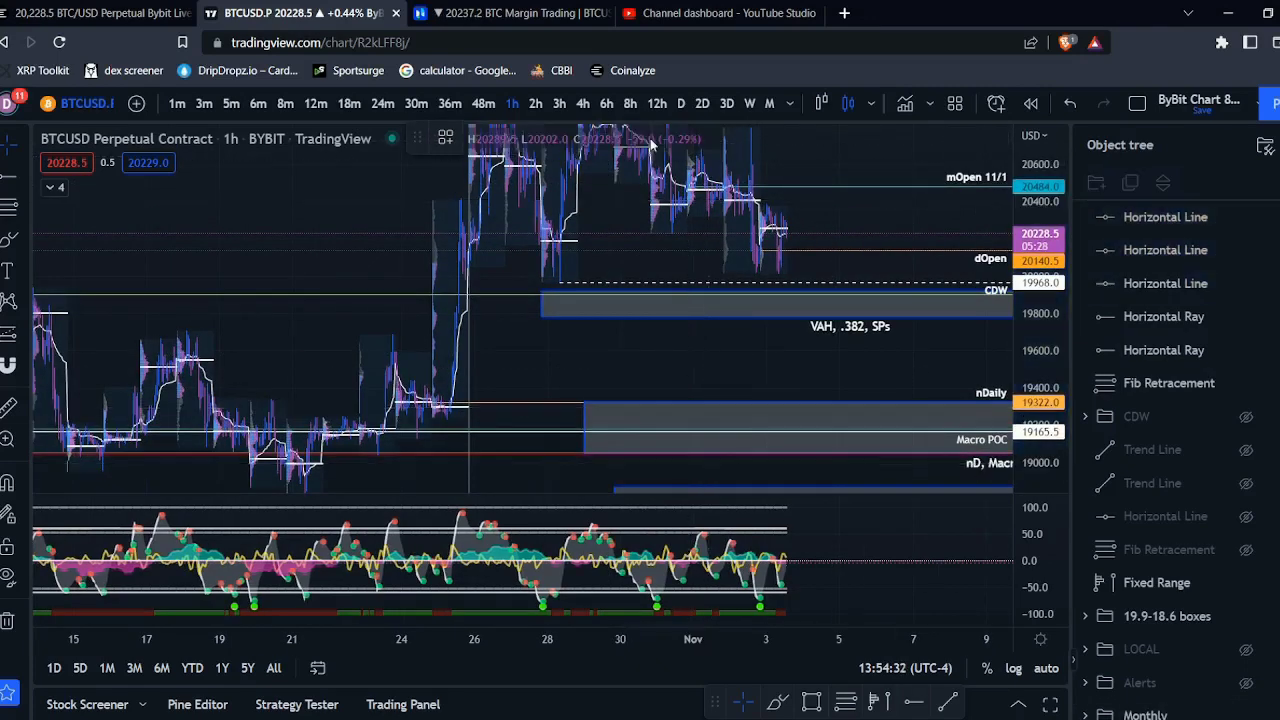
# Show the hidden ndPOCs drawing group on the chart
pyautogui.scroll(-3, 1211, 489)
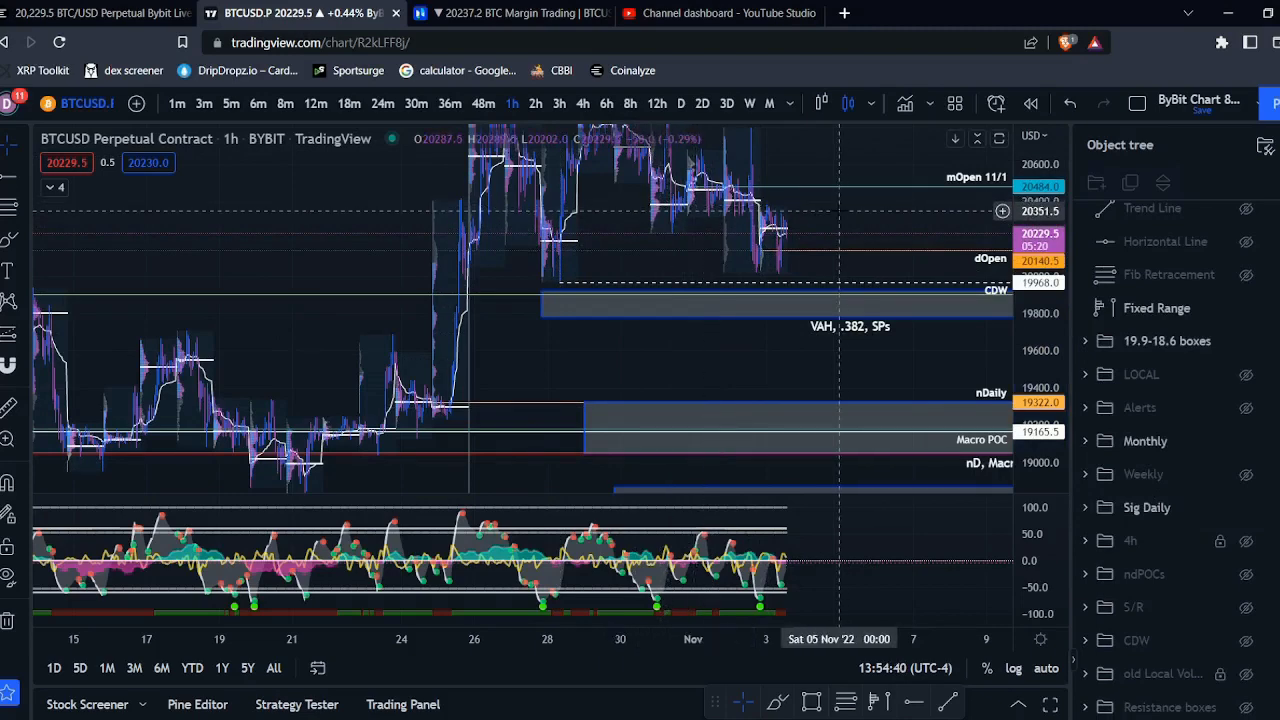
pyautogui.moveTo(845, 215); pyautogui.dragTo(837, 291)
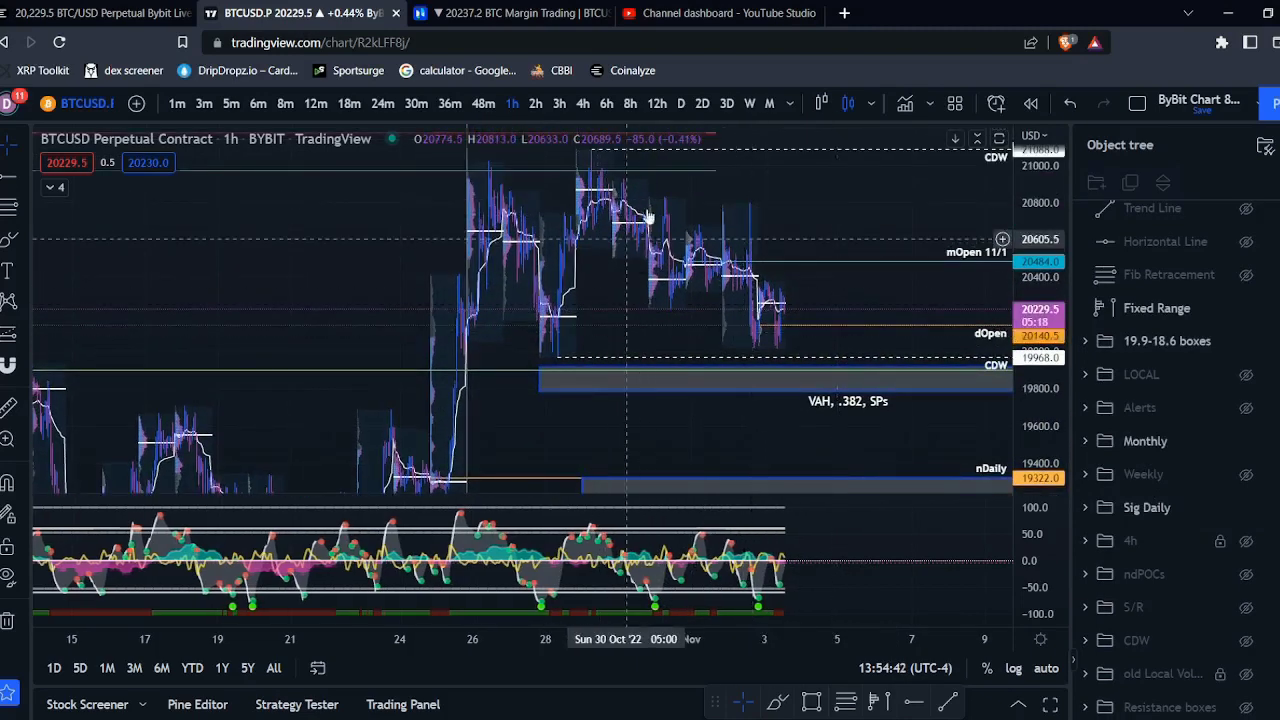
pyautogui.moveTo(798, 299); pyautogui.dragTo(857, 212)
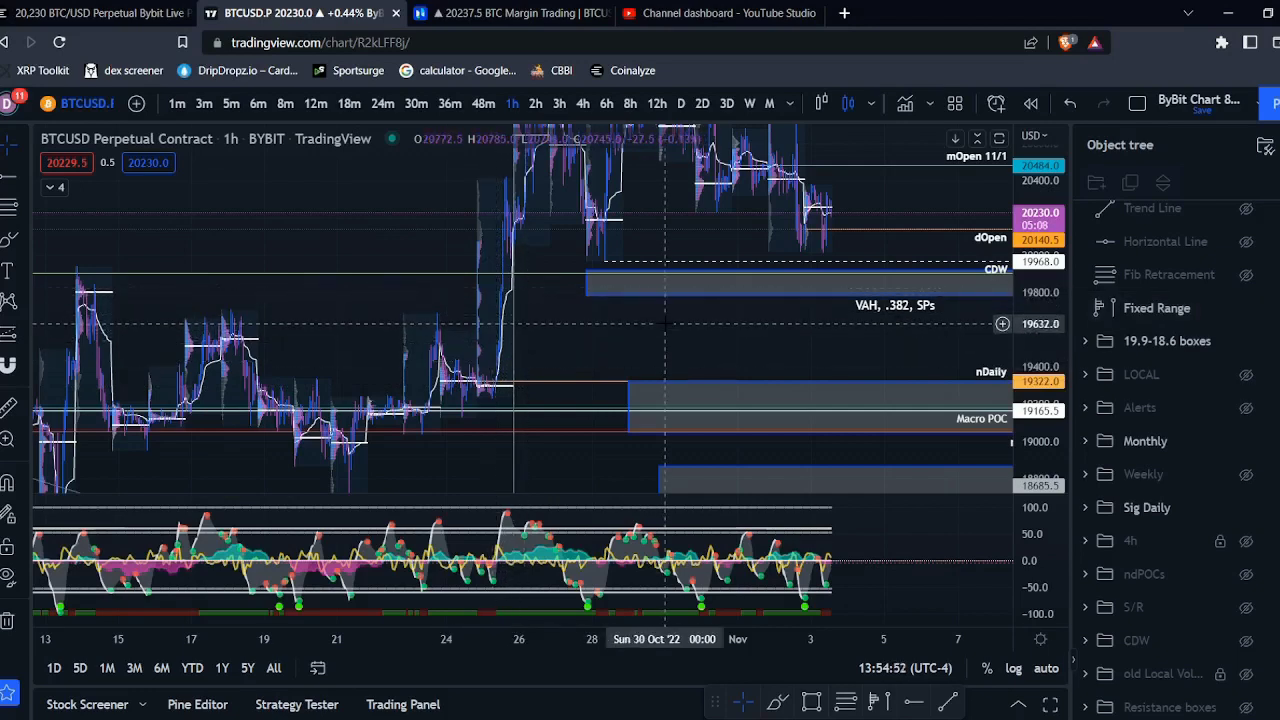
pyautogui.moveTo(622, 377); pyautogui.dragTo(592, 422)
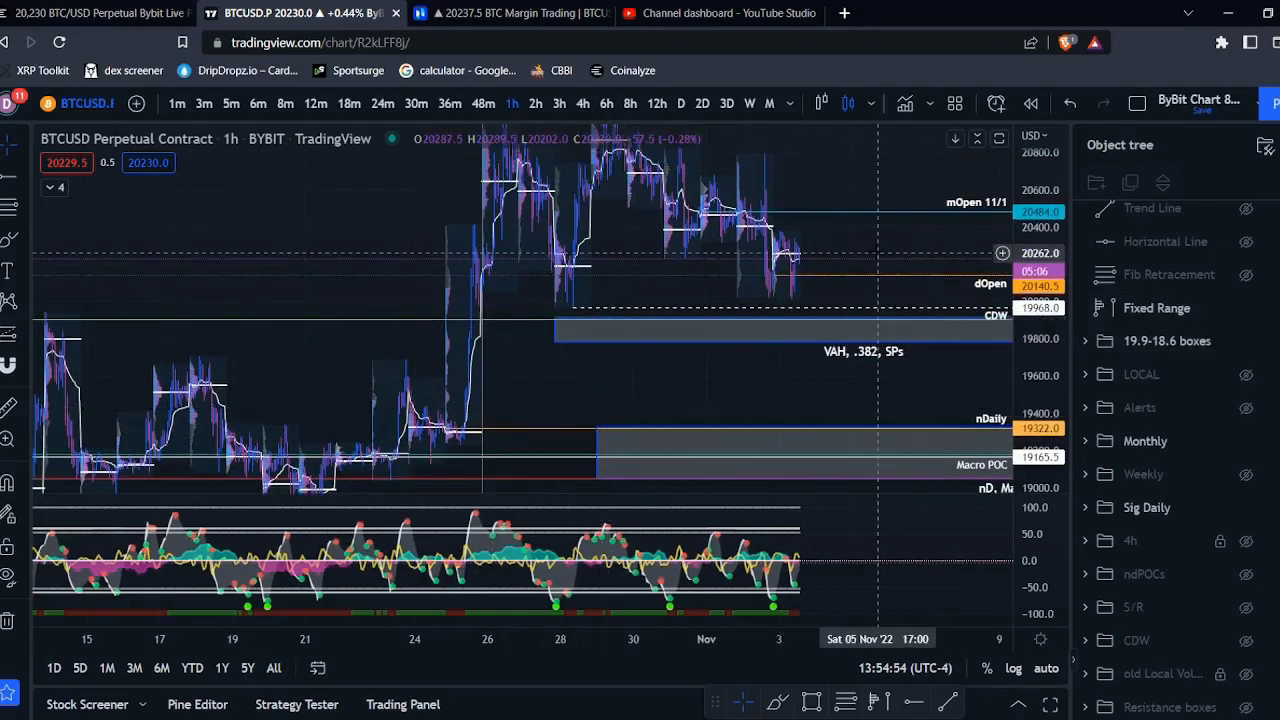
pyautogui.moveTo(855, 279); pyautogui.dragTo(788, 327)
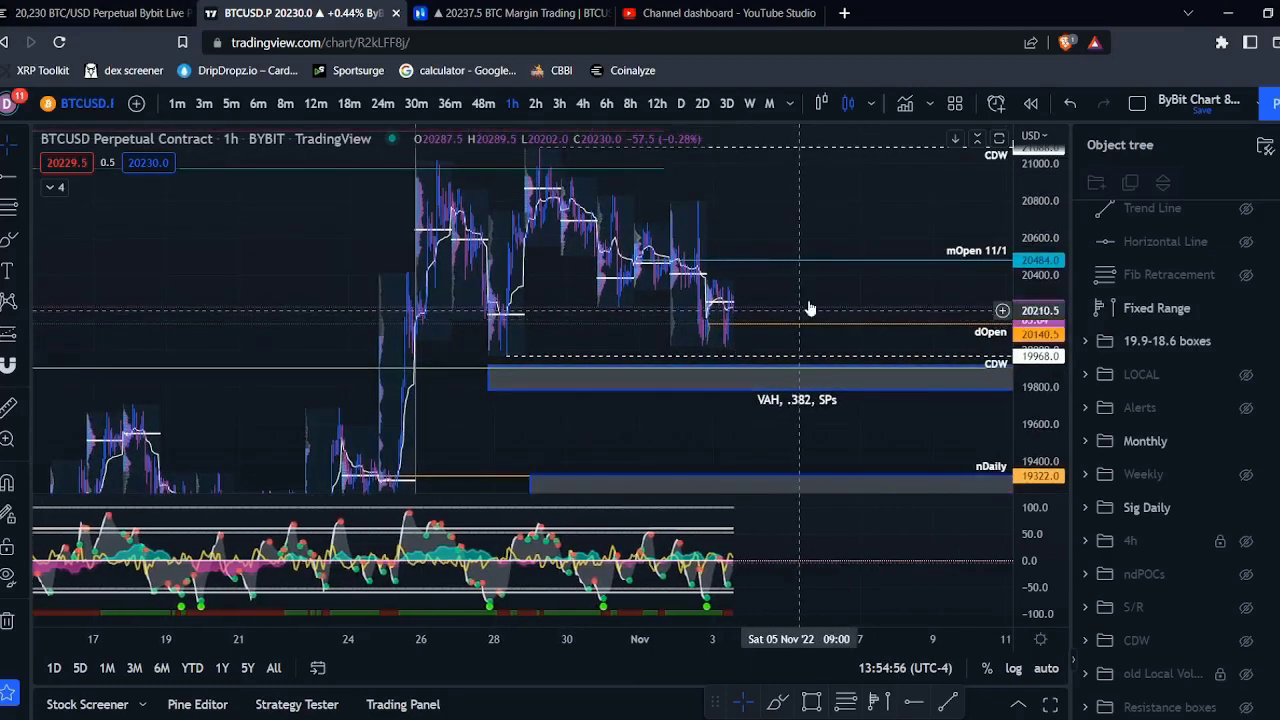
pyautogui.scroll(2, 782, 295)
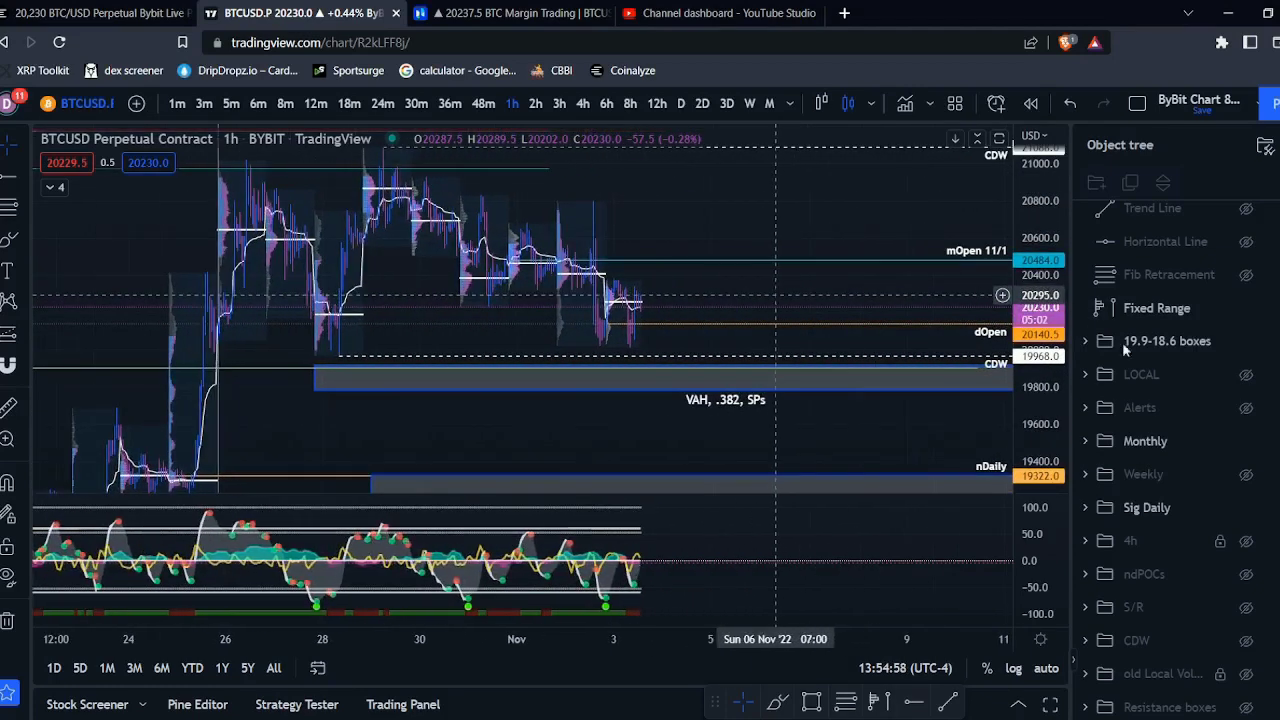
pyautogui.scroll(-2, 1160, 450)
pyautogui.click(1246, 487)
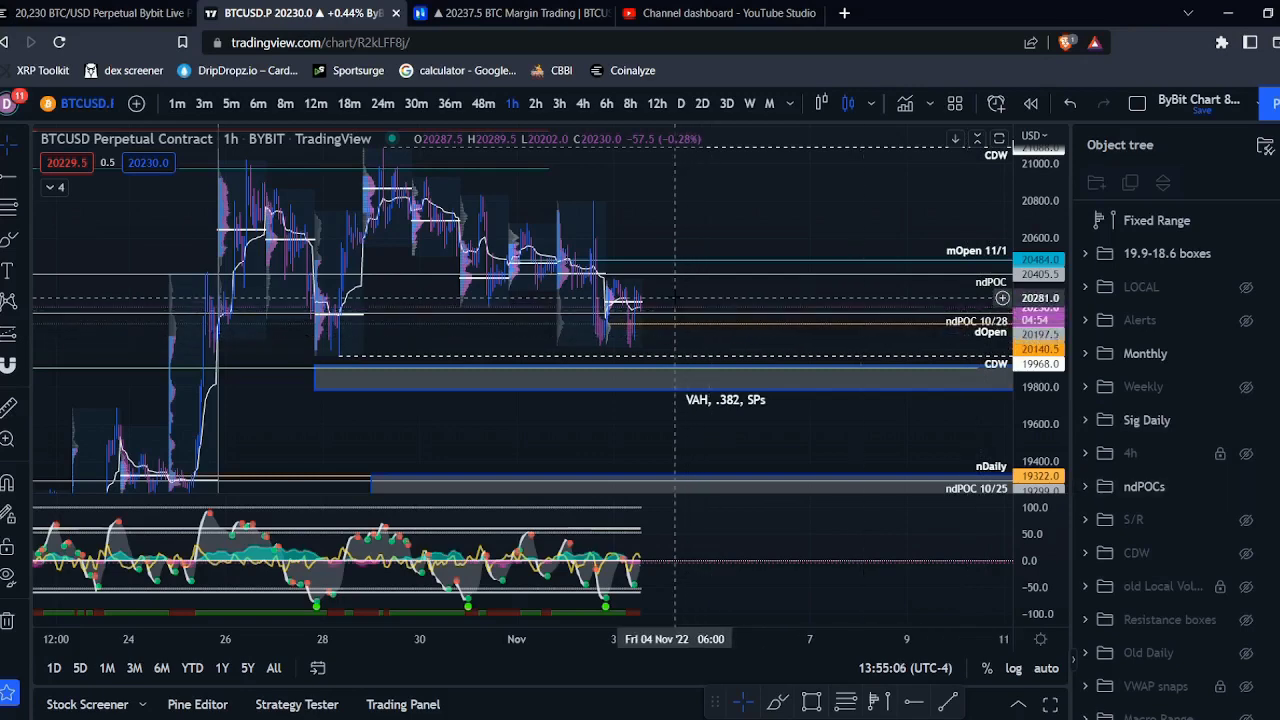
# Change the label of the horizontal line marking the 28 October point of control to dPOC 10/28
pyautogui.moveTo(675, 300); pyautogui.dragTo(701, 300)
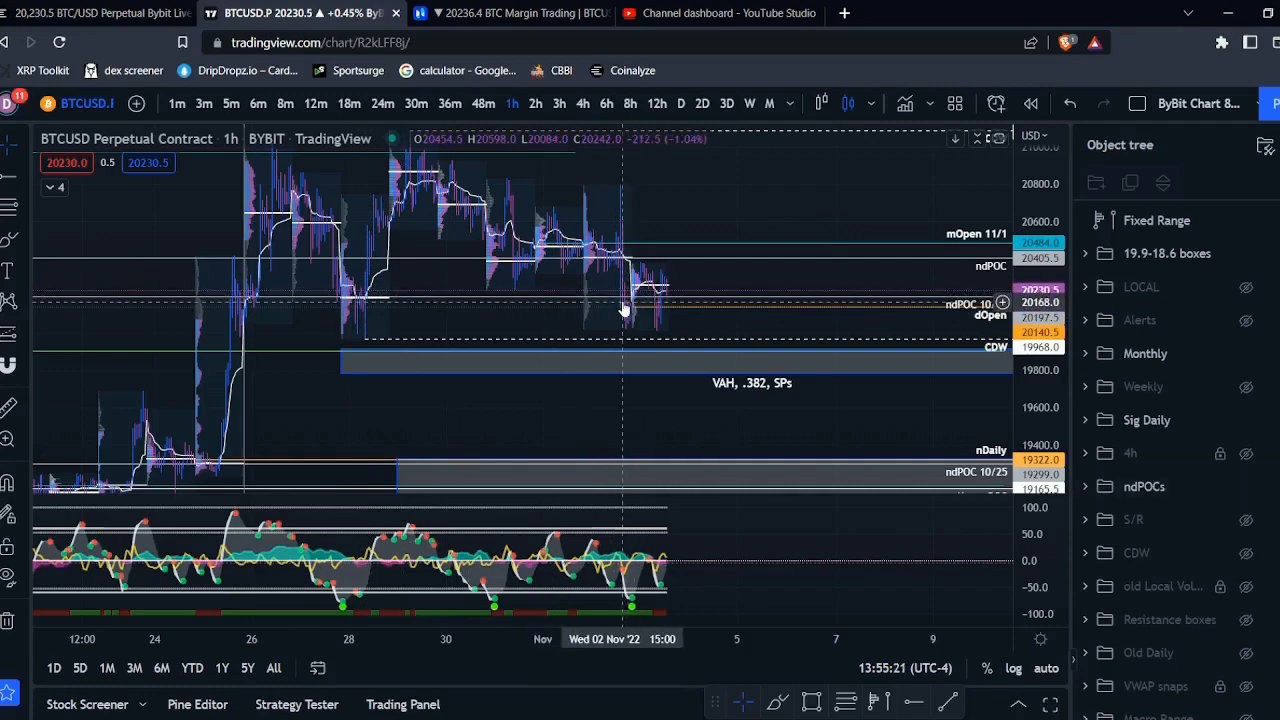
pyautogui.hotkey('alt', 'r')
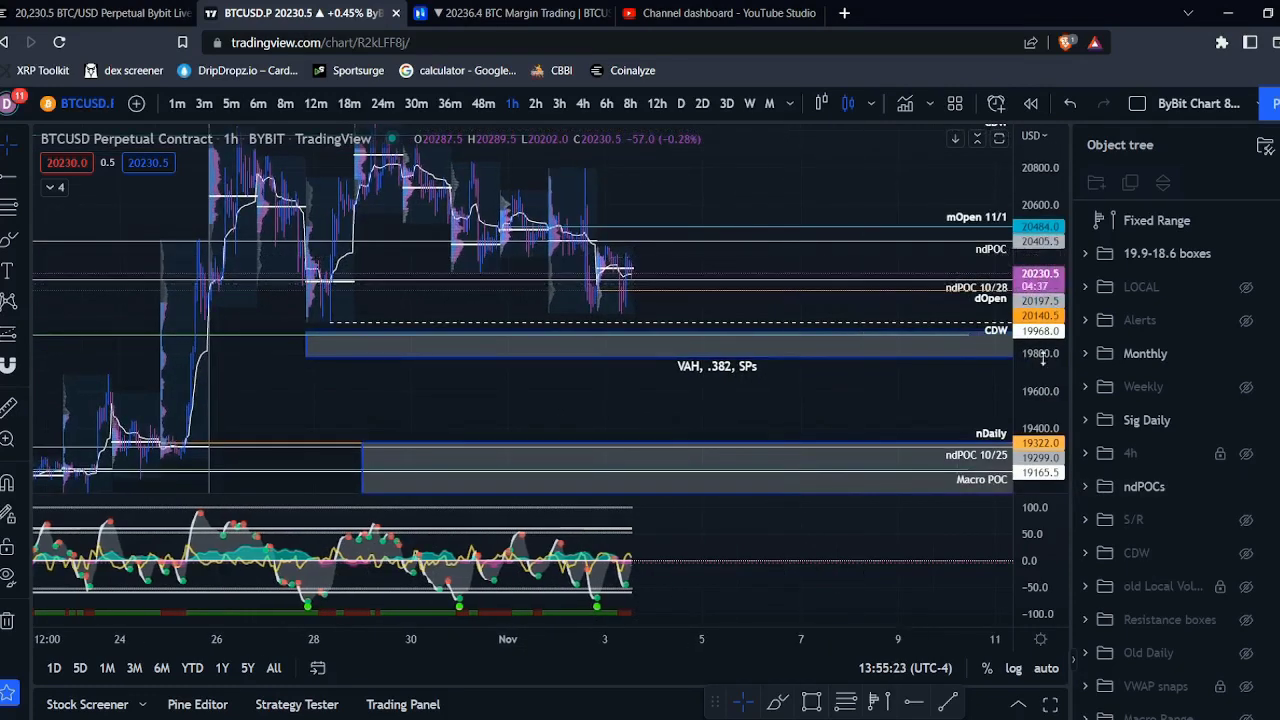
pyautogui.click(705, 255)
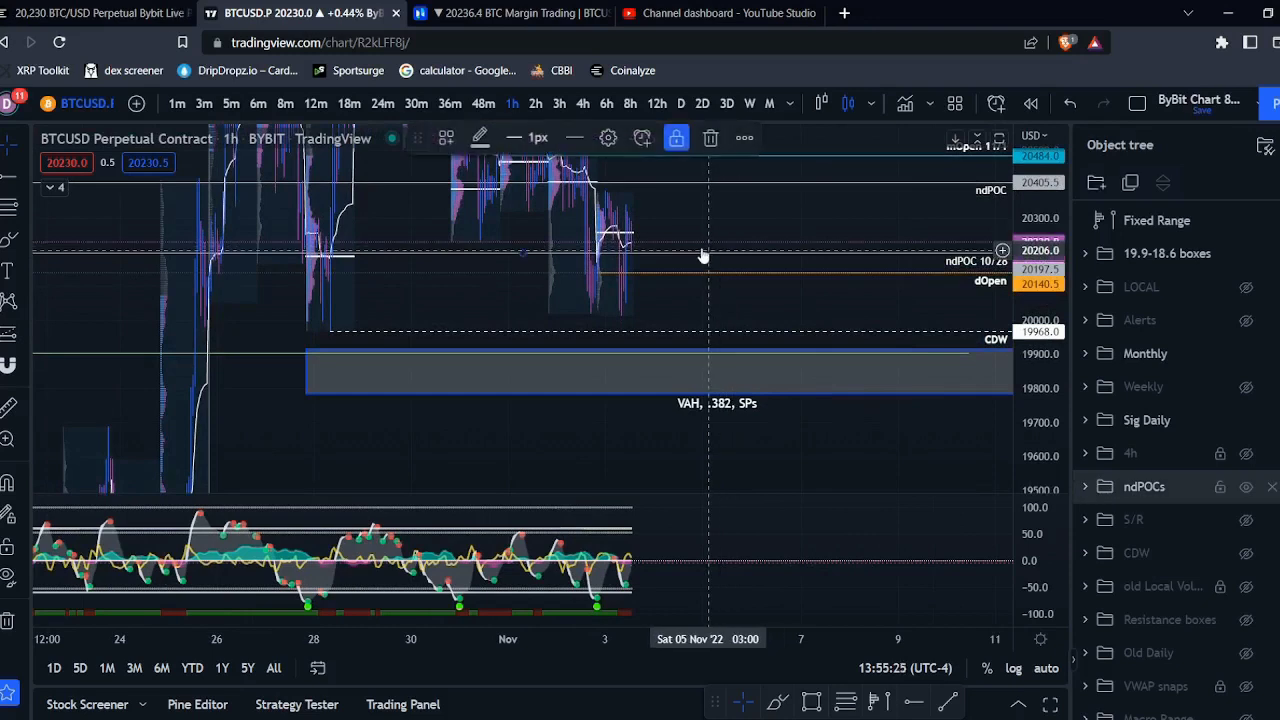
pyautogui.click(608, 137)
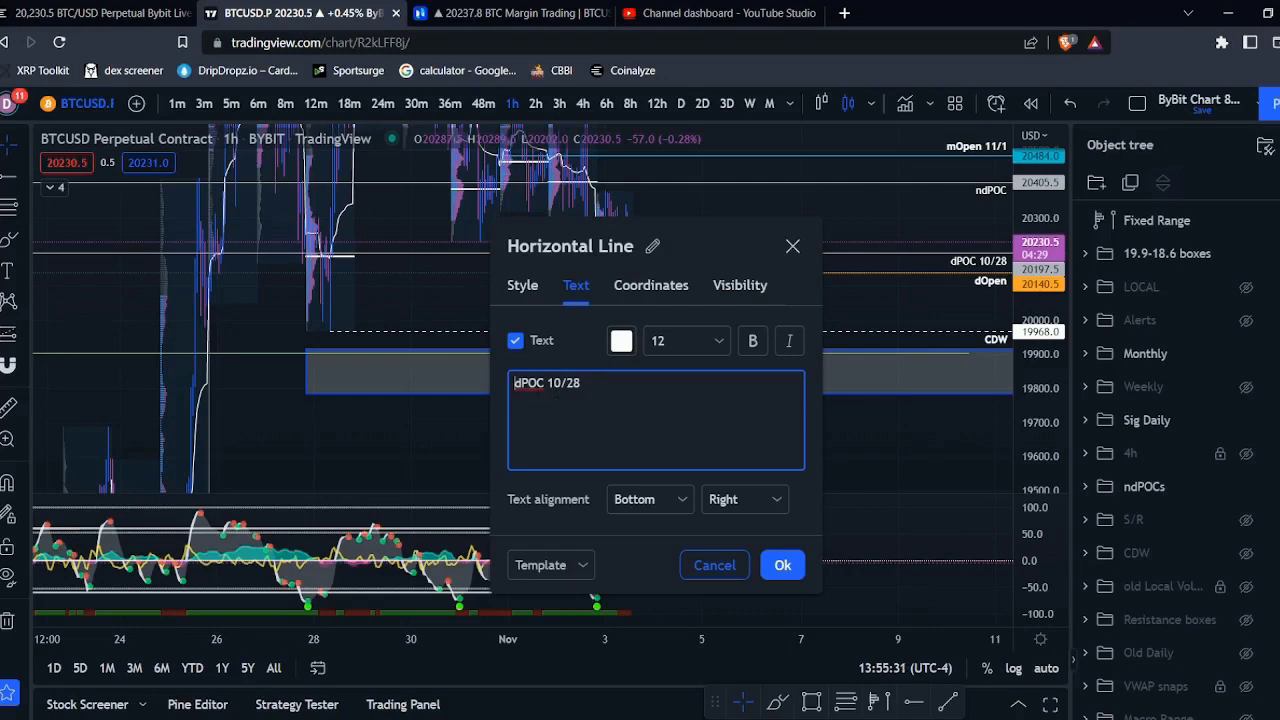
pyautogui.click(786, 565)
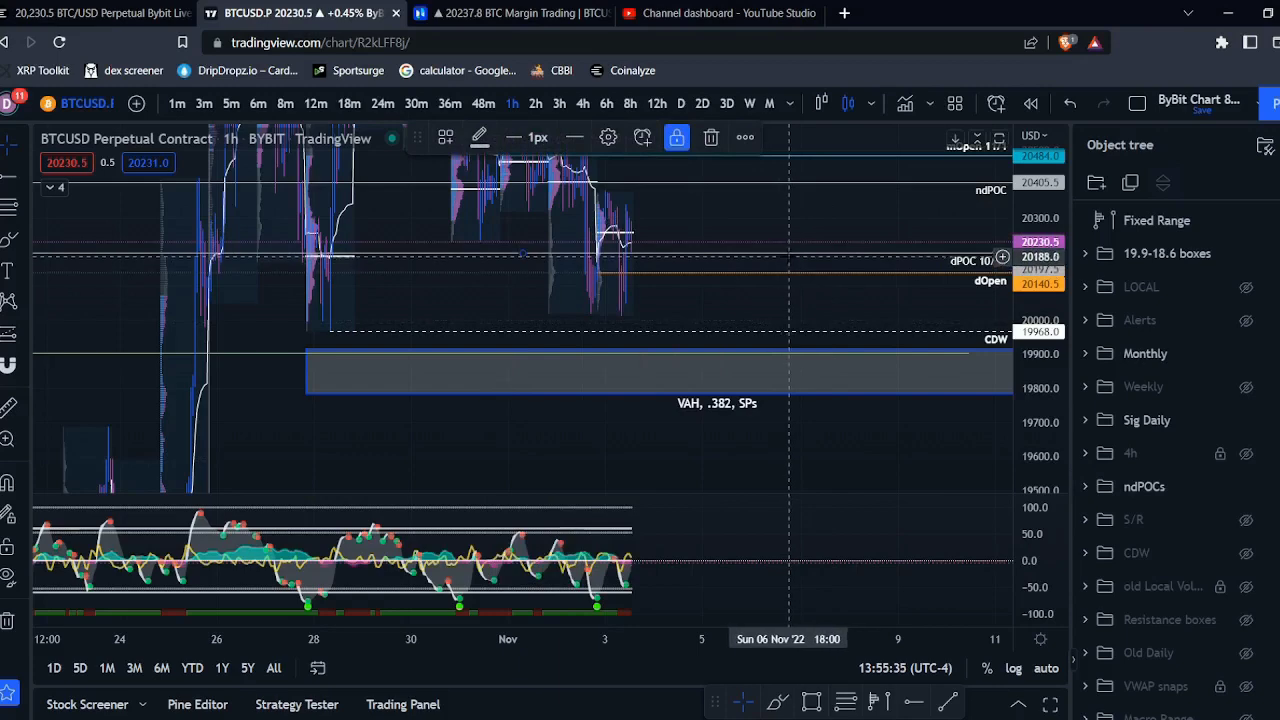
pyautogui.click(700, 260)
# Draw a fixed range volume profile over the current 3 November session on the 1-hour chart
pyautogui.scroll(2, 667, 262)
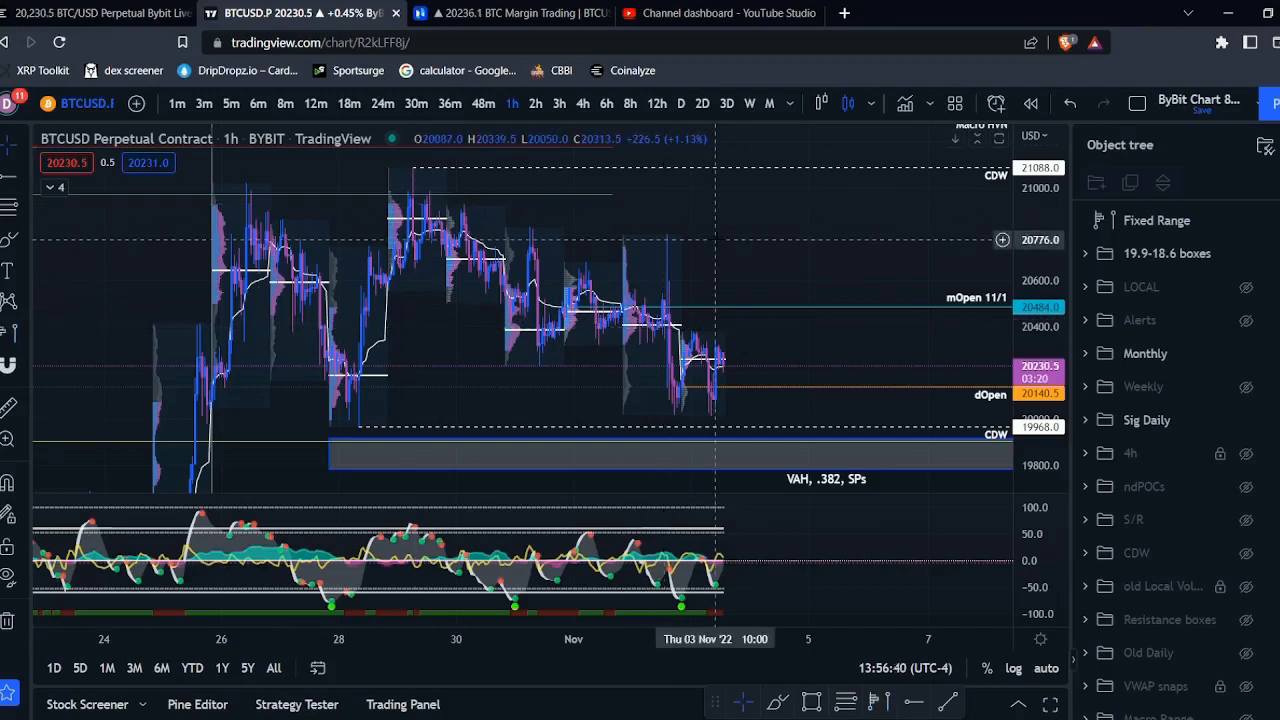
pyautogui.moveTo(802, 232); pyautogui.dragTo(928, 230)
pyautogui.scroll(3, 928, 230)
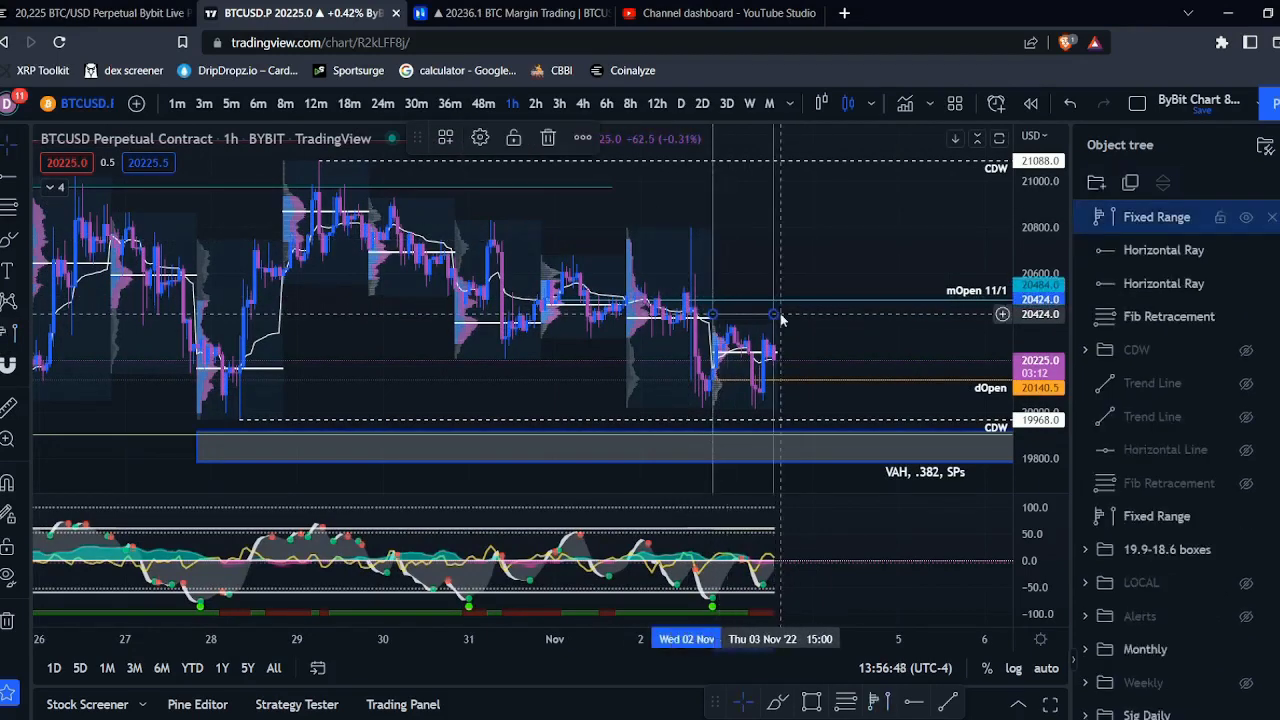
pyautogui.scroll(3, 712, 313)
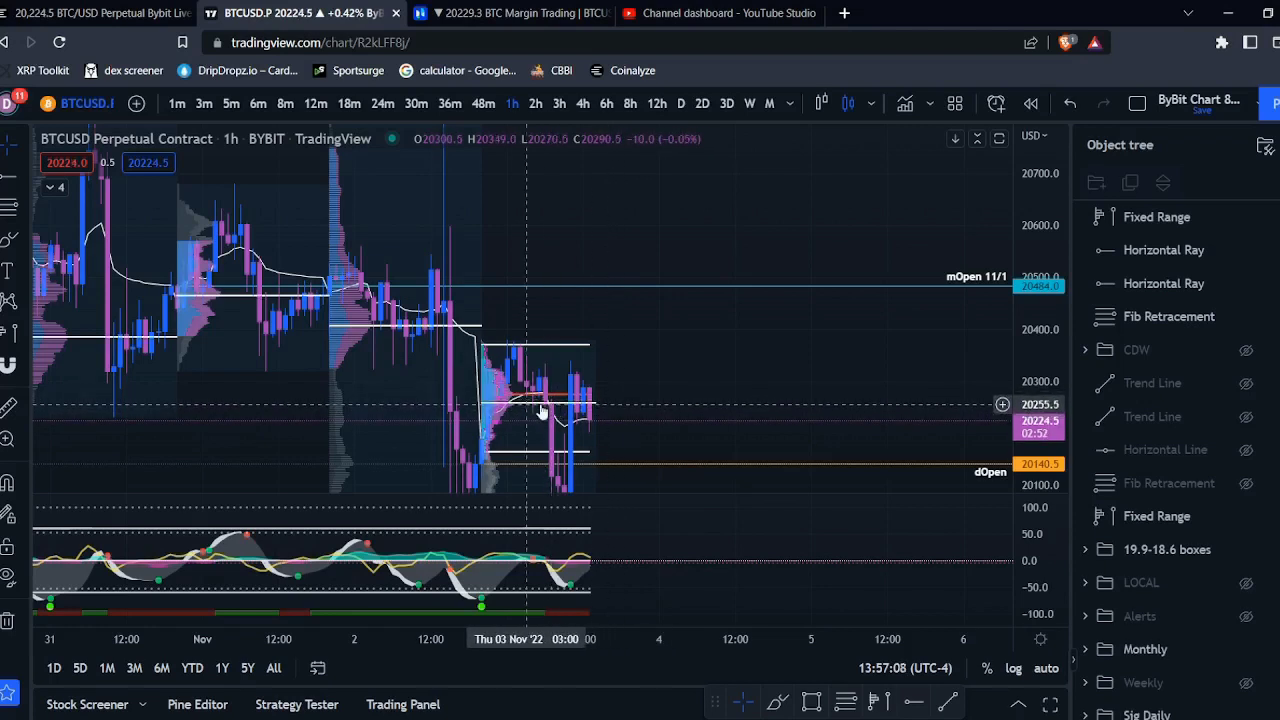
pyautogui.moveTo(527, 413); pyautogui.dragTo(703, 341)
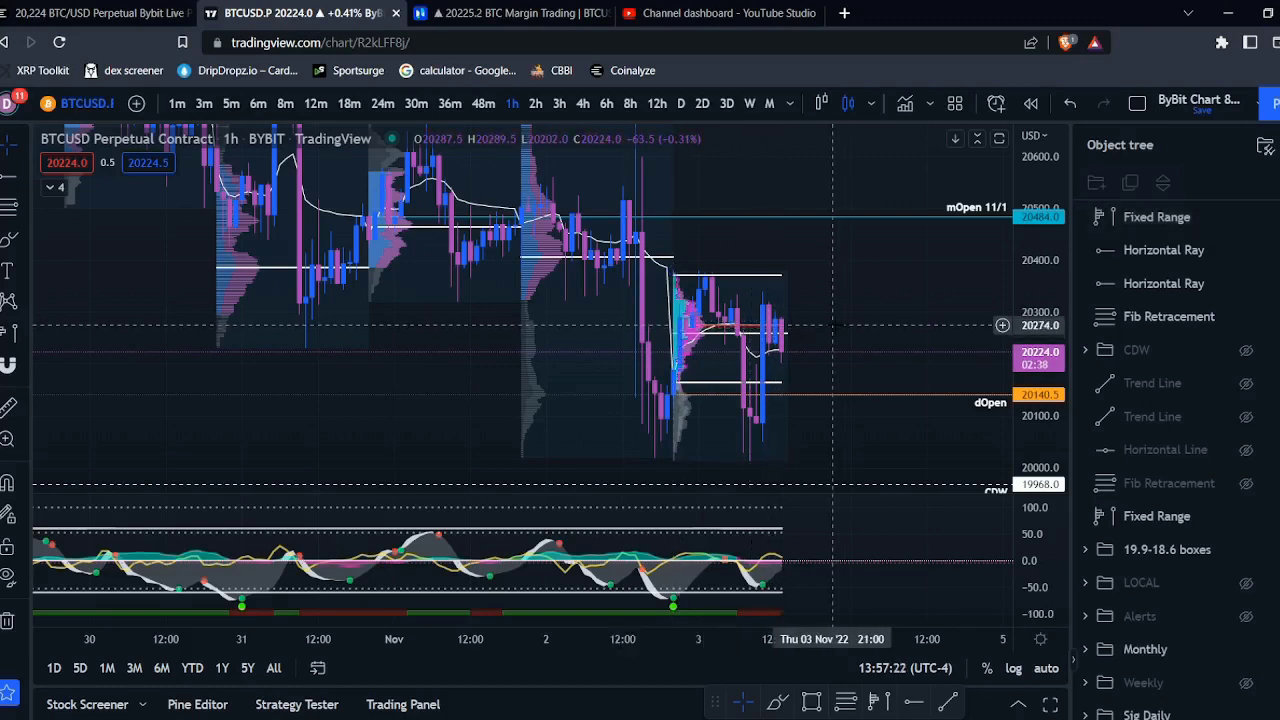
# Draw a thin rectangle over the 3 November points of control, from 09:00 to 21:00 with its upper edge at about 20276
pyautogui.click(30, 241)
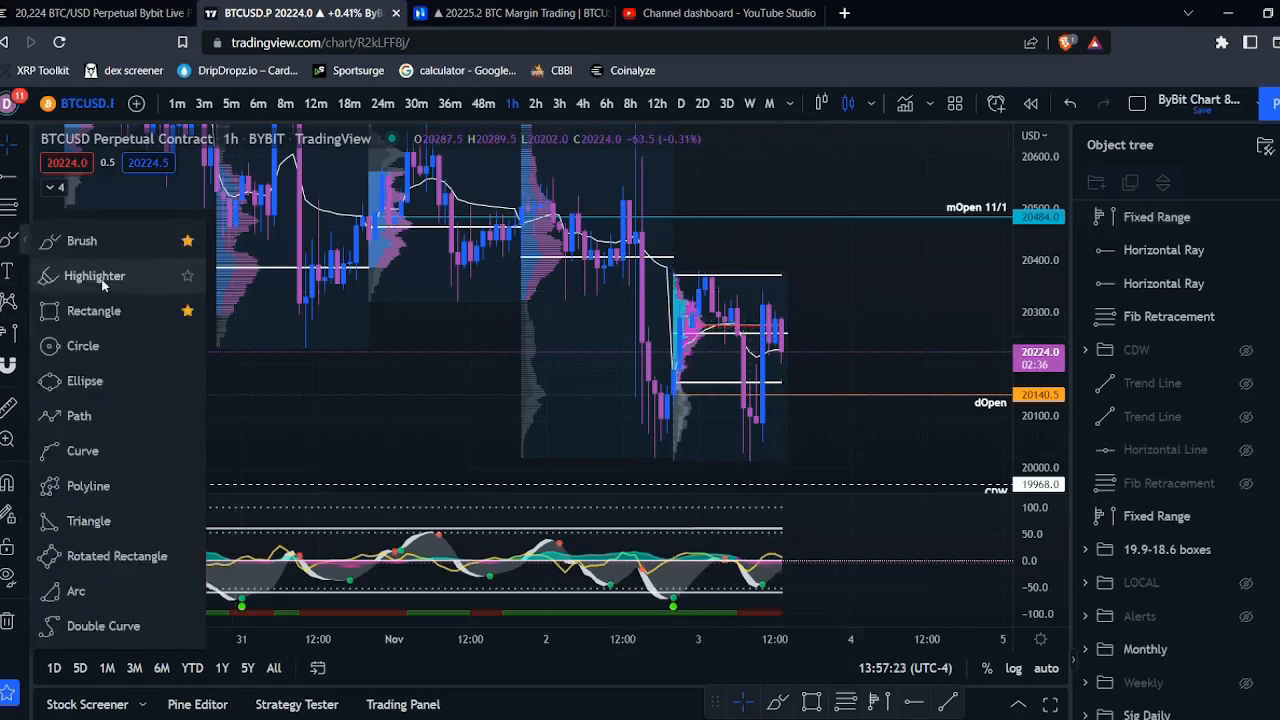
pyautogui.click(92, 309)
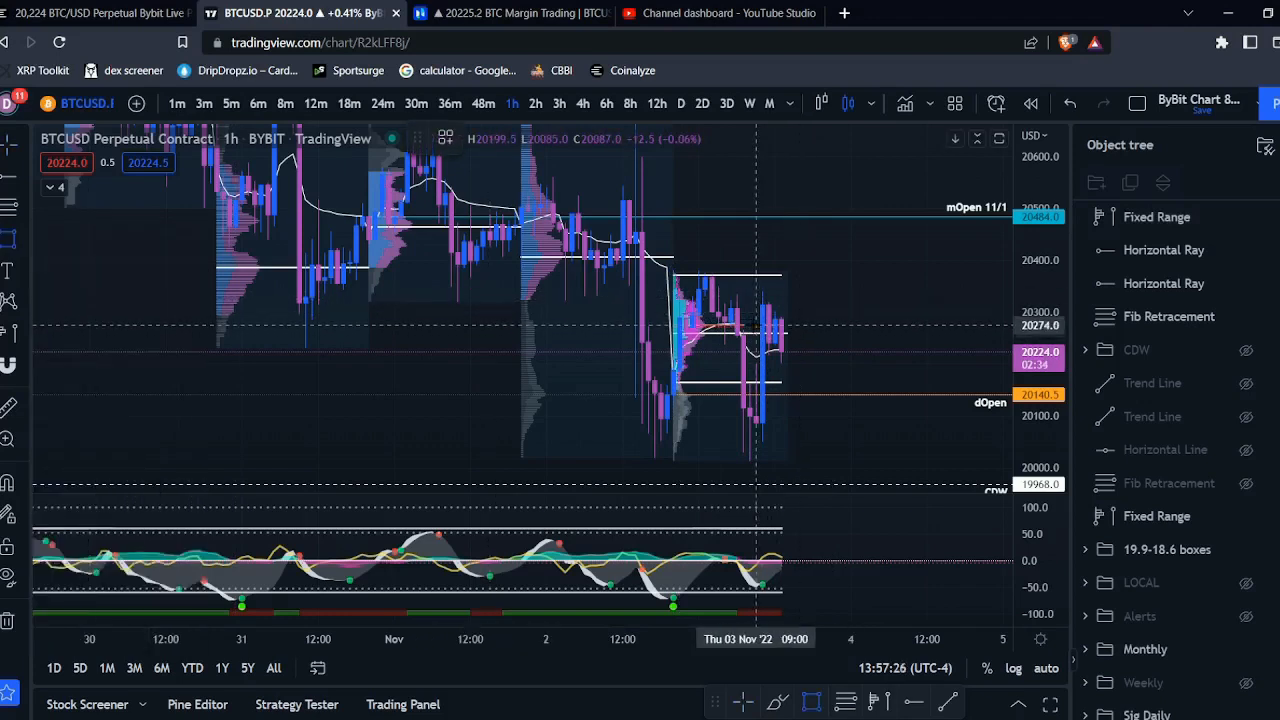
pyautogui.click(756, 324)
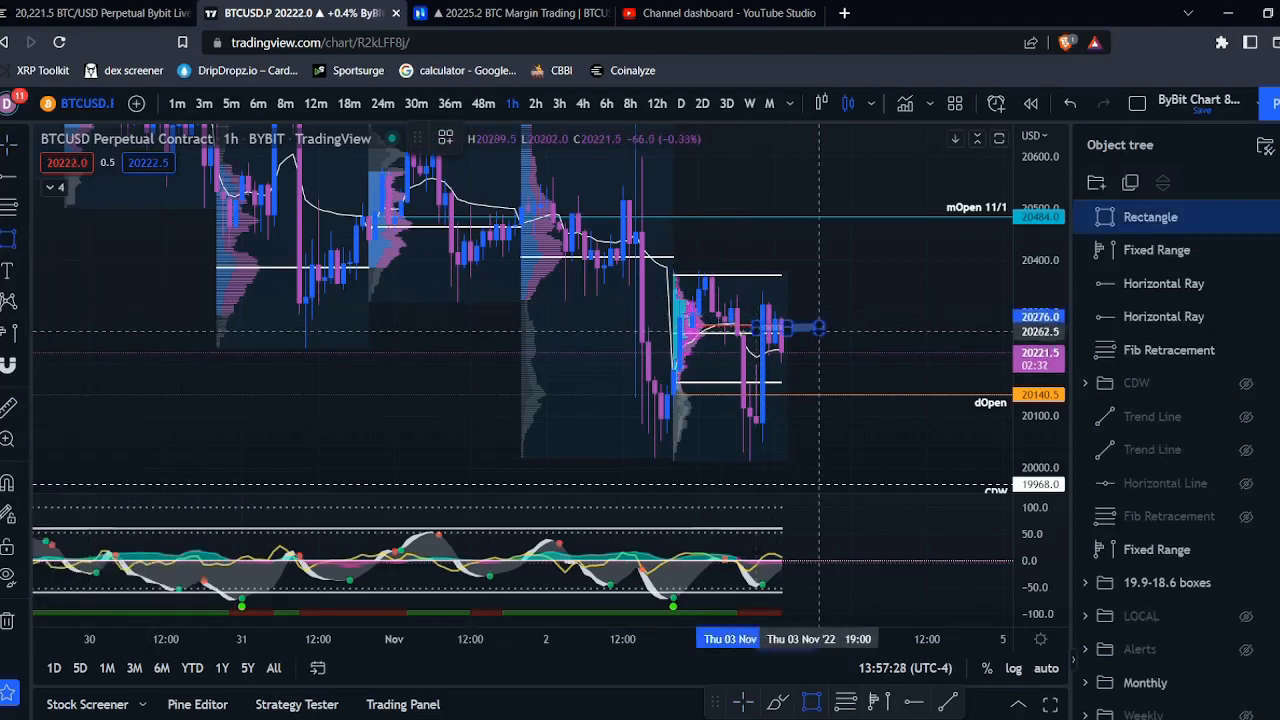
pyautogui.click(832, 329)
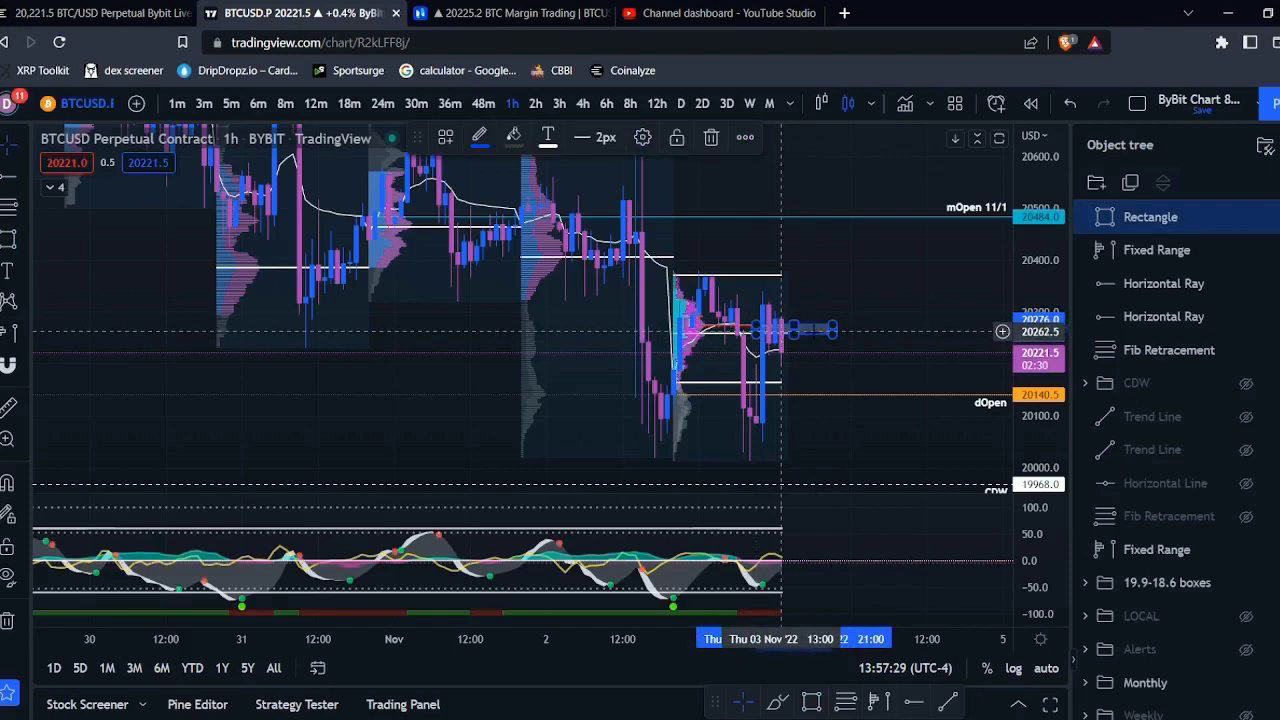
pyautogui.click(803, 336)
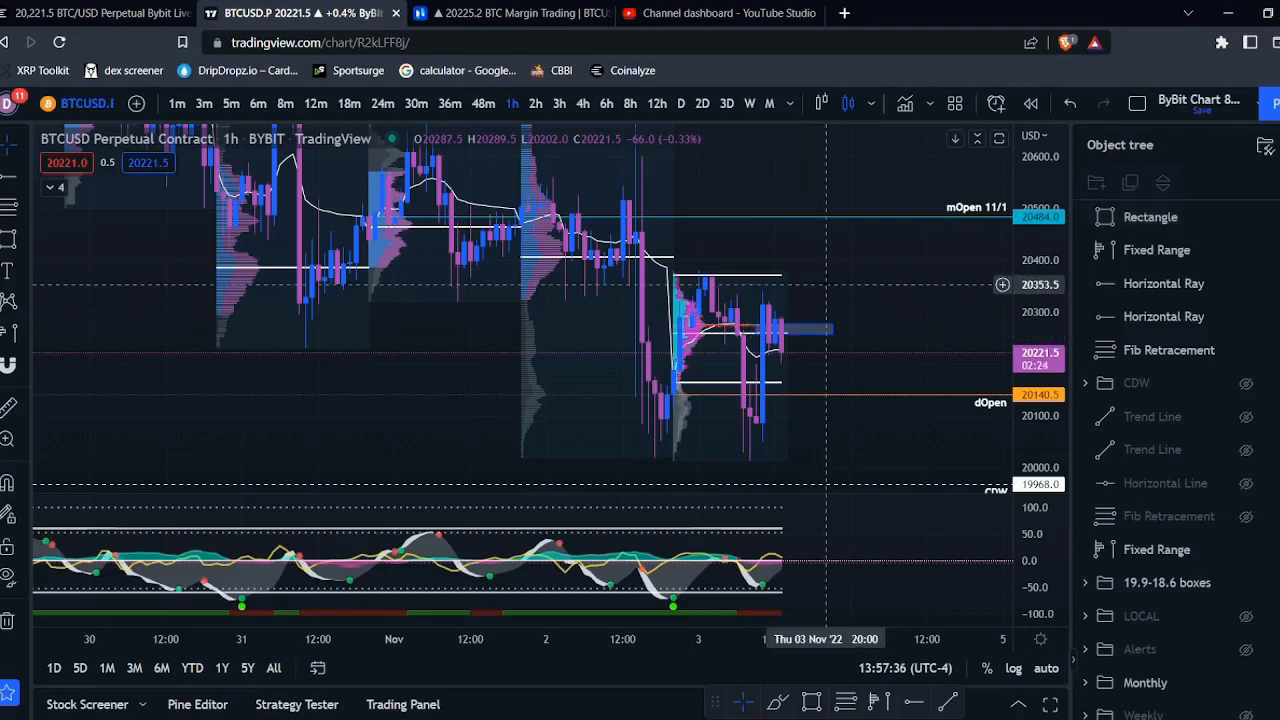
# Draw a fixed range volume profile over the 2 November session, starting at 20:00 on 1 November
pyautogui.moveTo(832, 283); pyautogui.dragTo(843, 377)
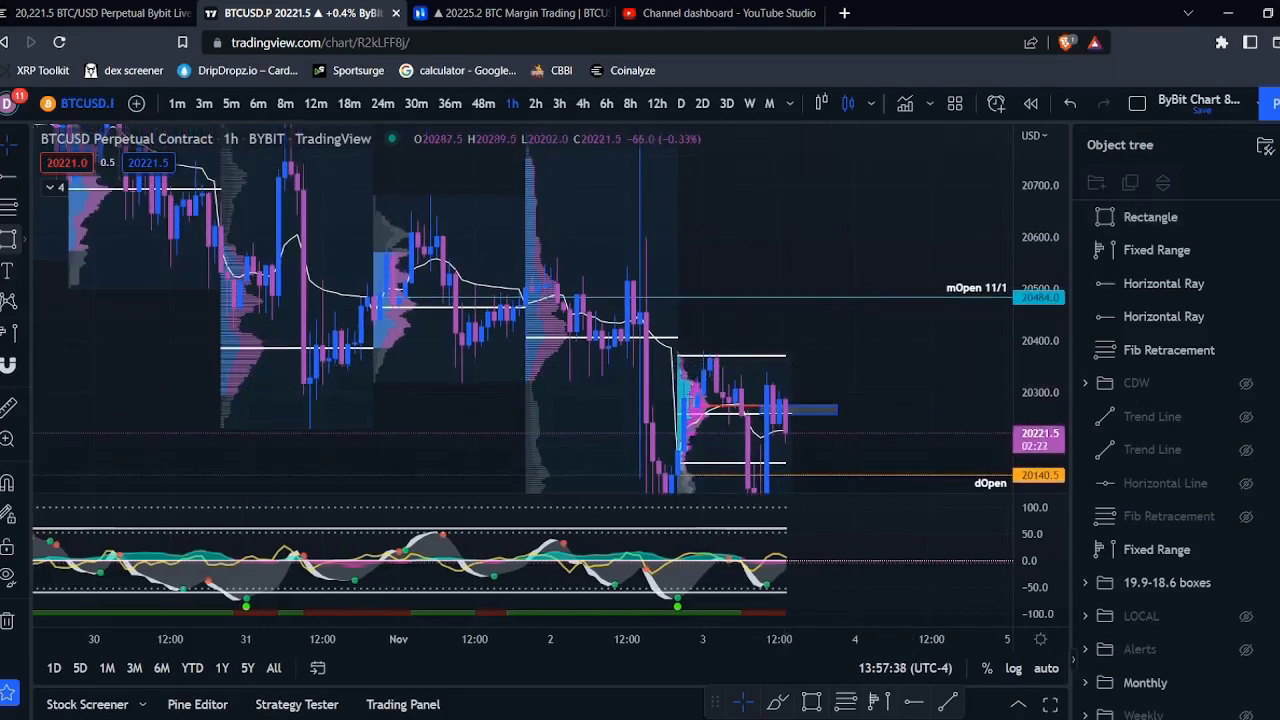
pyautogui.hotkey('alt', 'r')
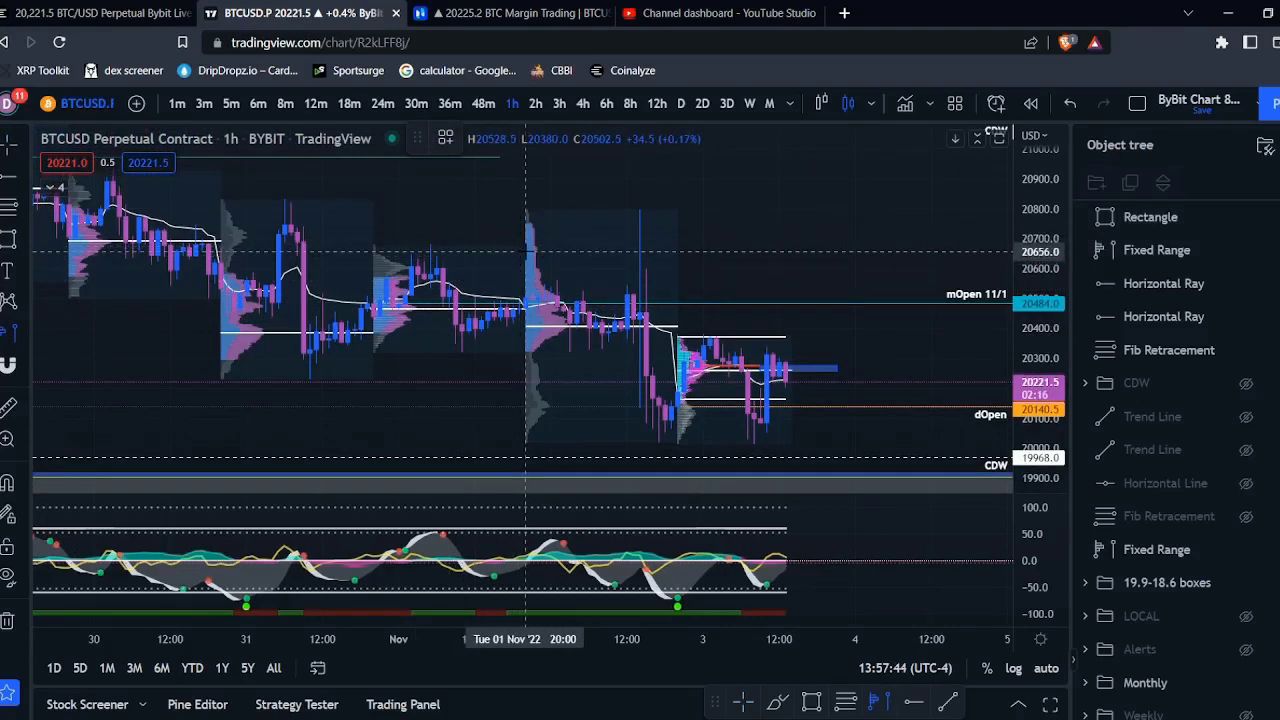
pyautogui.click(525, 250)
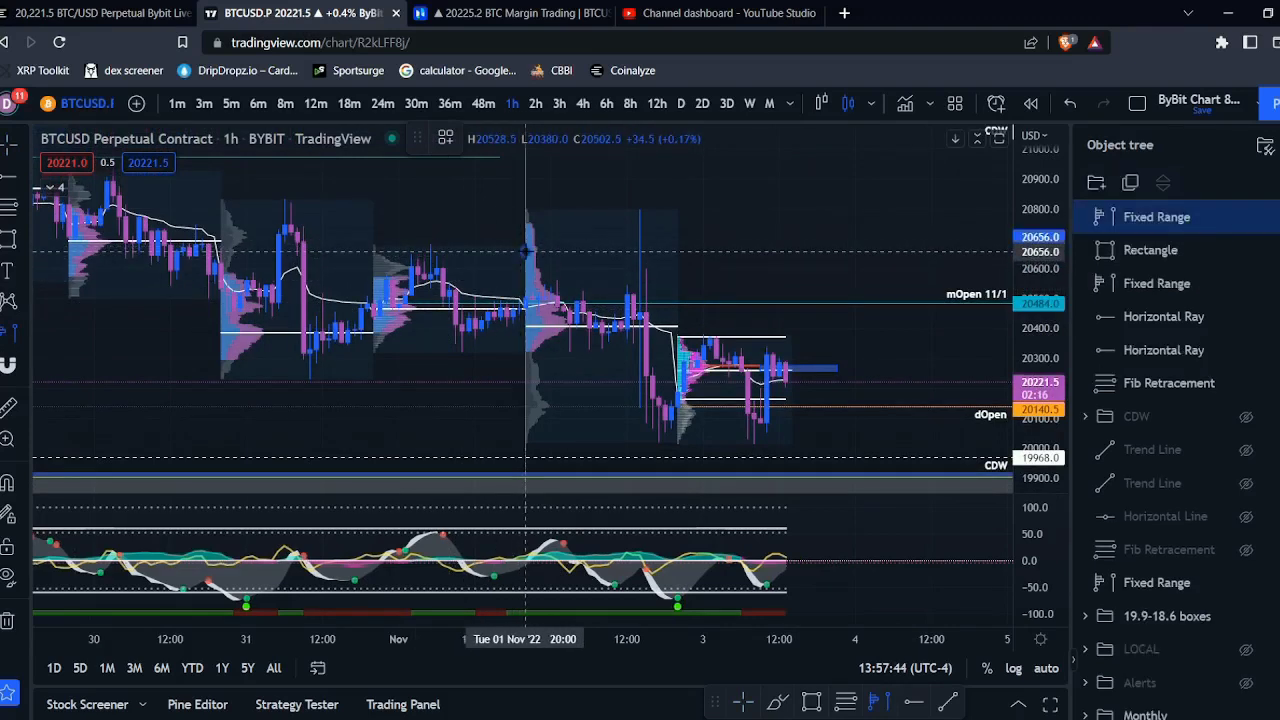
pyautogui.click(678, 250)
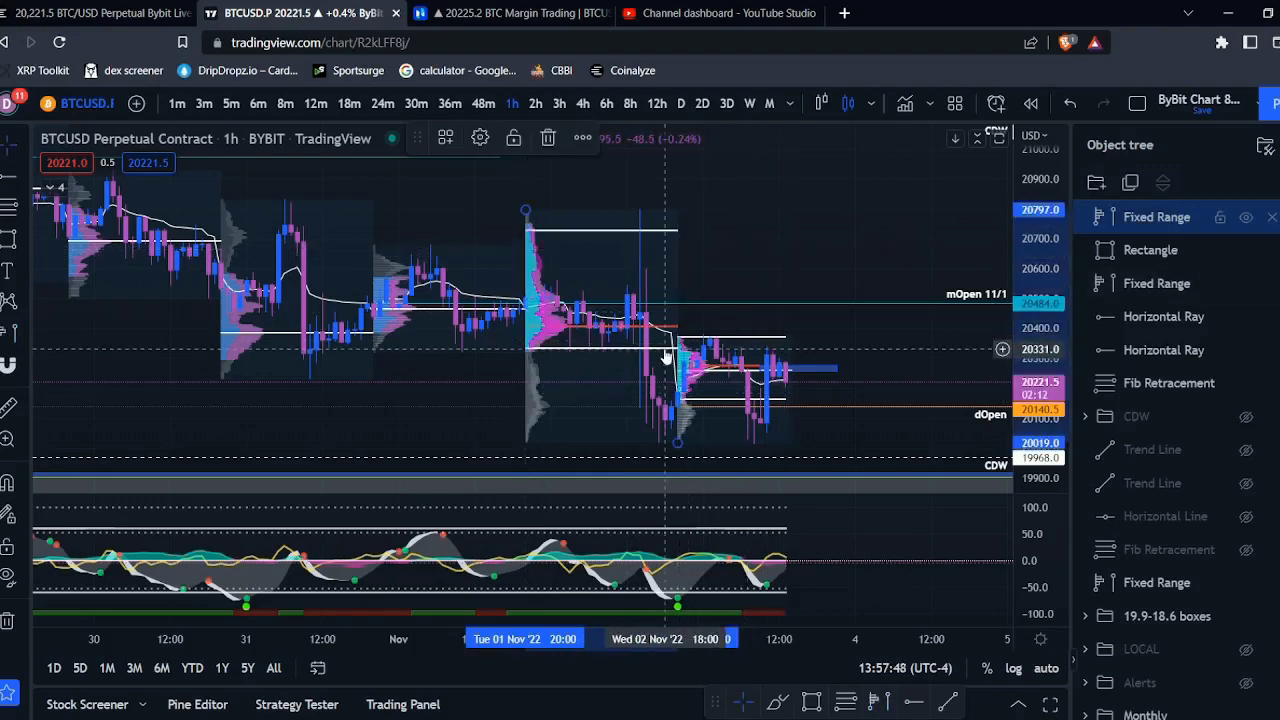
# Hide and reshow the fixed range profile over the 2 November session to compare it with the session volume profile
pyautogui.moveTo(728, 278); pyautogui.dragTo(754, 251)
pyautogui.scroll(1, 1203, 270)
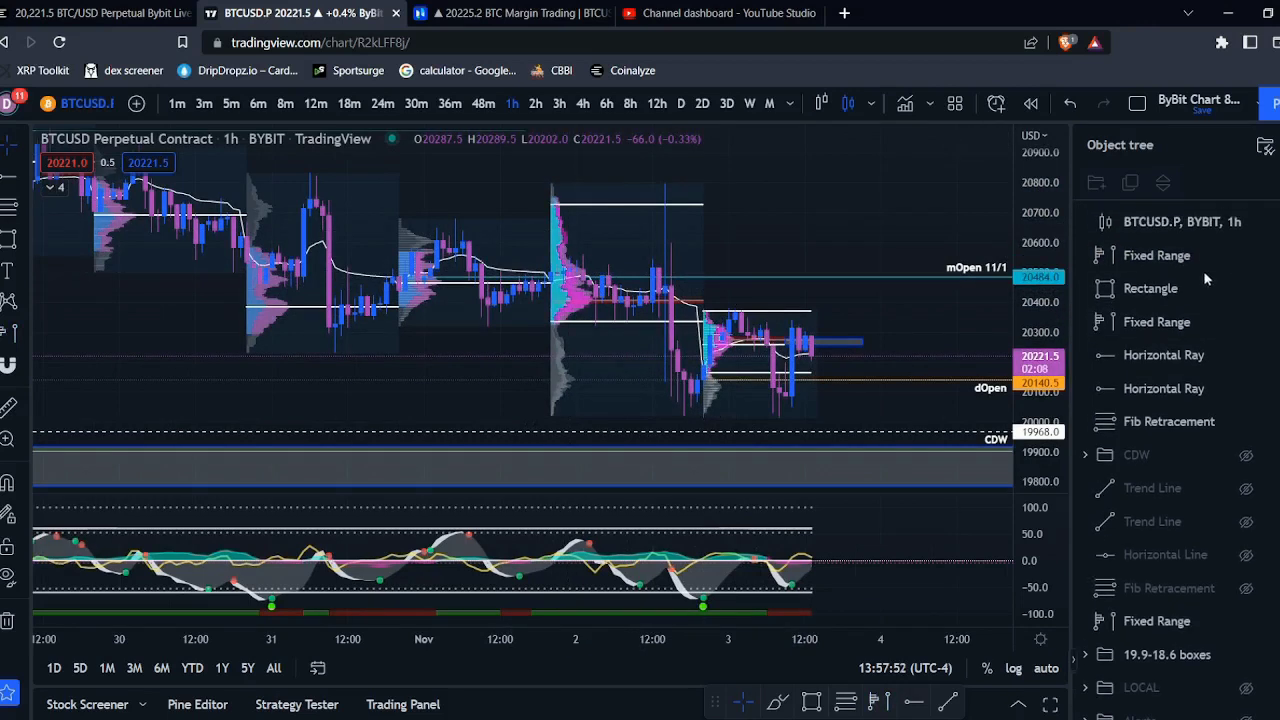
pyautogui.click(1245, 258)
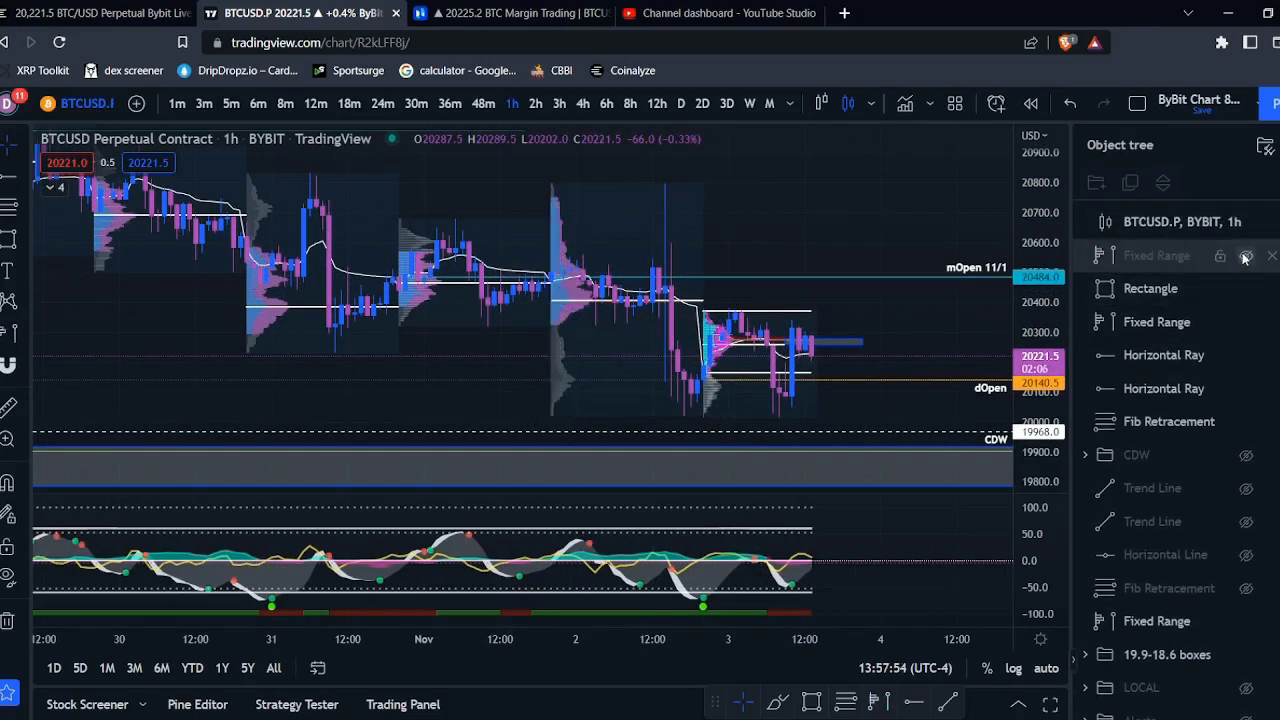
pyautogui.click(1245, 258)
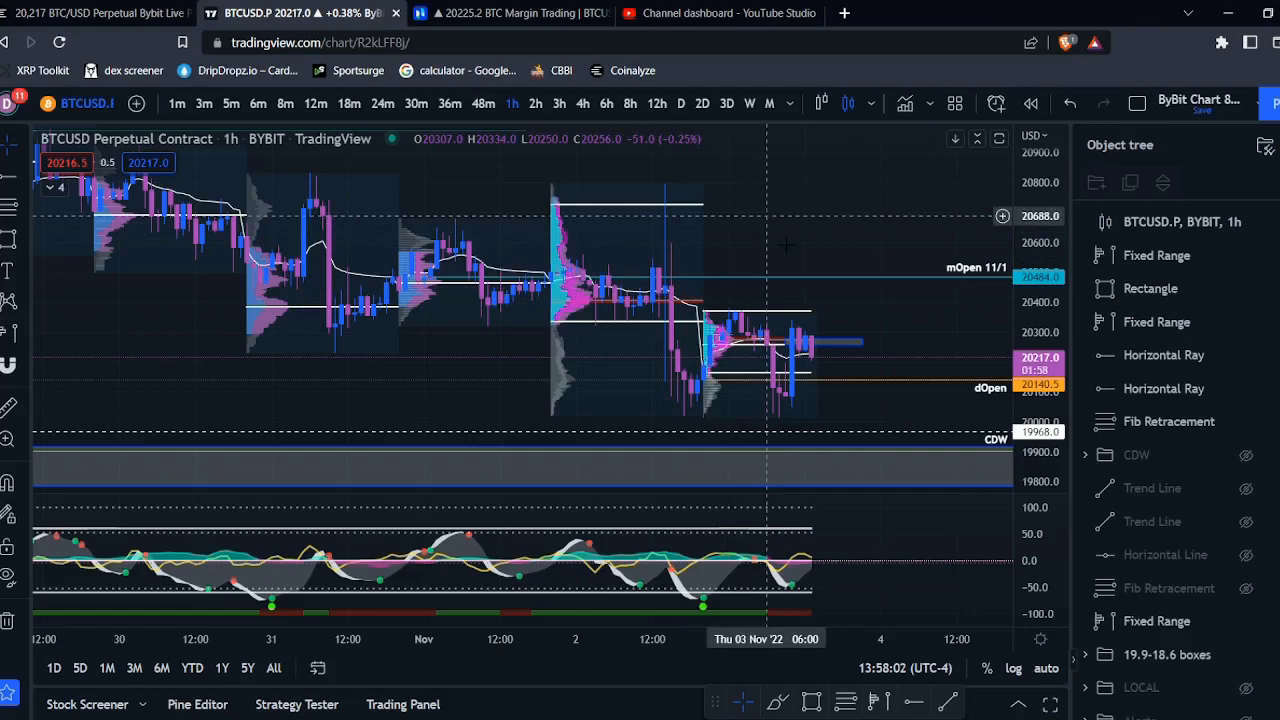
# Draw a fixed range volume profile over the 1 November session, from 31 October 20:00 to 1 November 20:00
pyautogui.moveTo(770, 216); pyautogui.dragTo(775, 240)
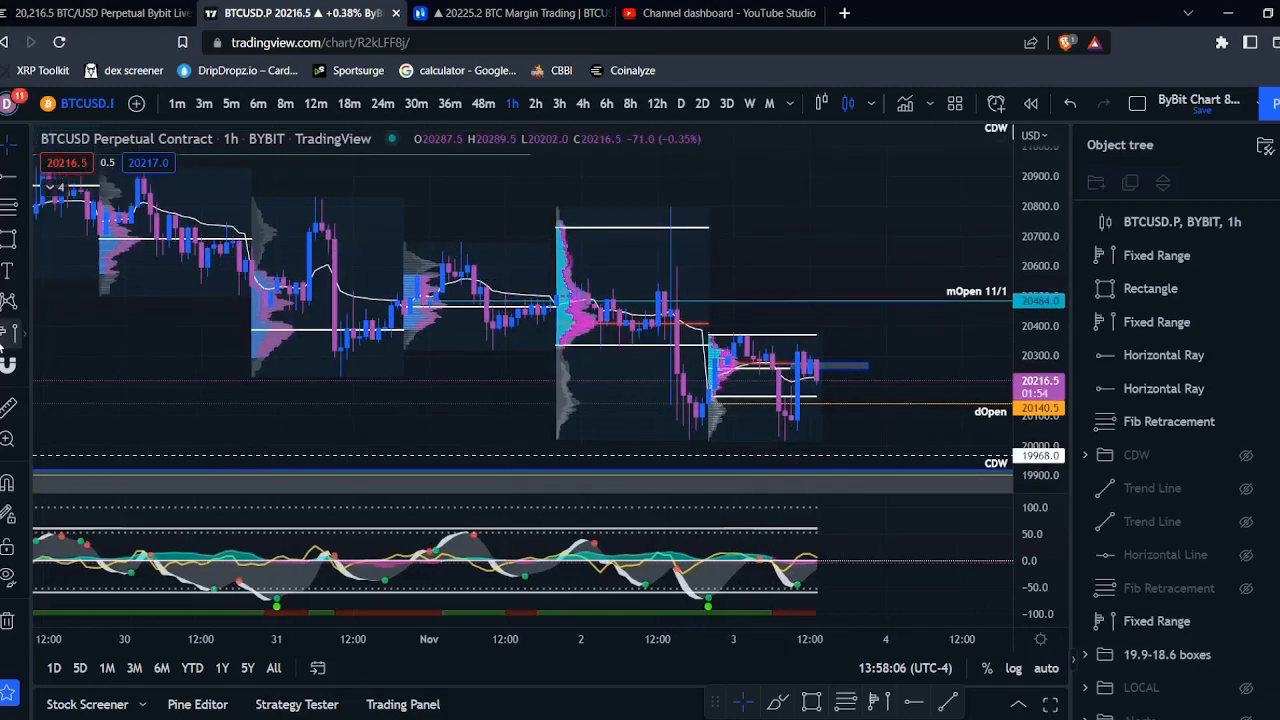
pyautogui.click(404, 253)
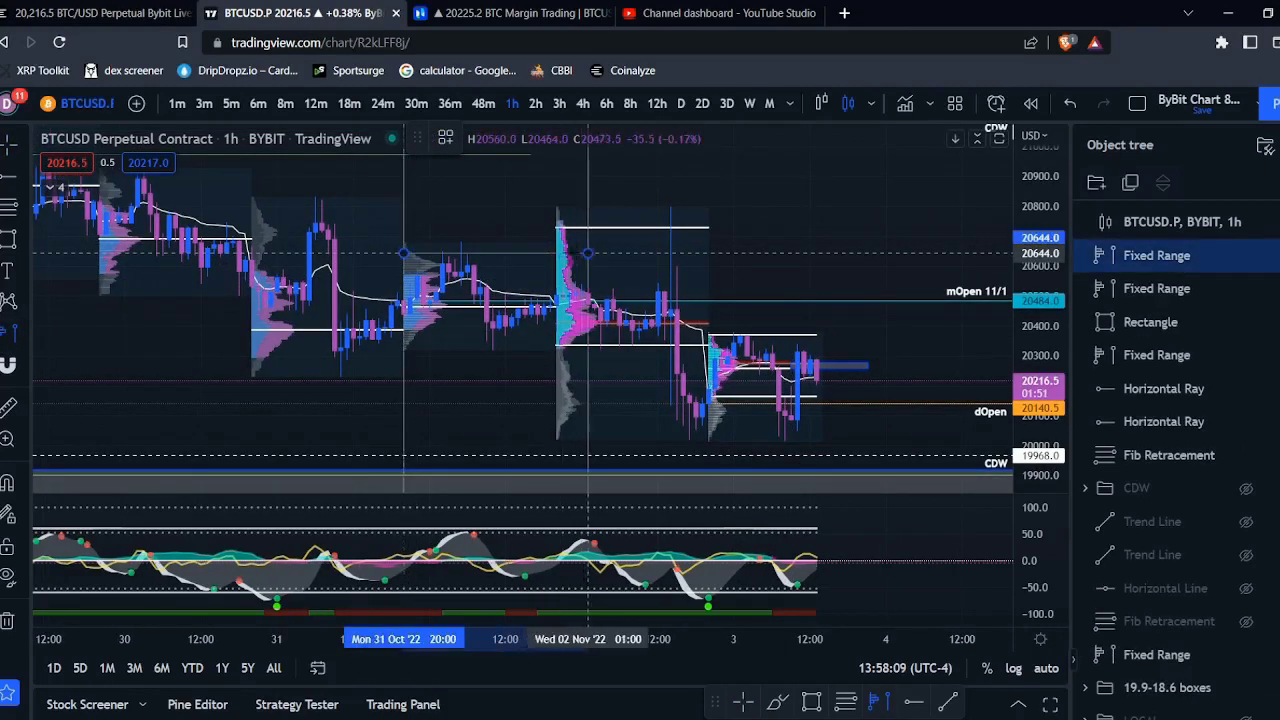
pyautogui.click(557, 253)
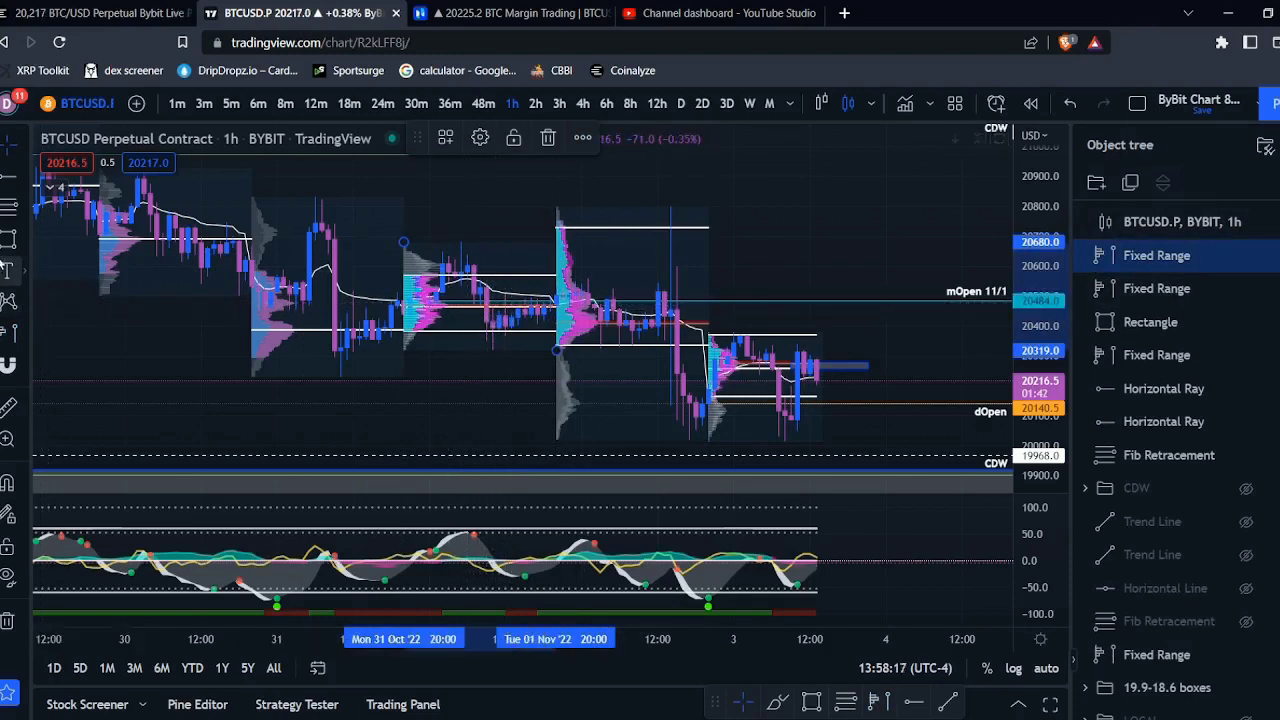
# Draw a fixed range volume profile over the 31 October session, from 30 October 20:00 to 31 October 20:00
pyautogui.click(250, 214)
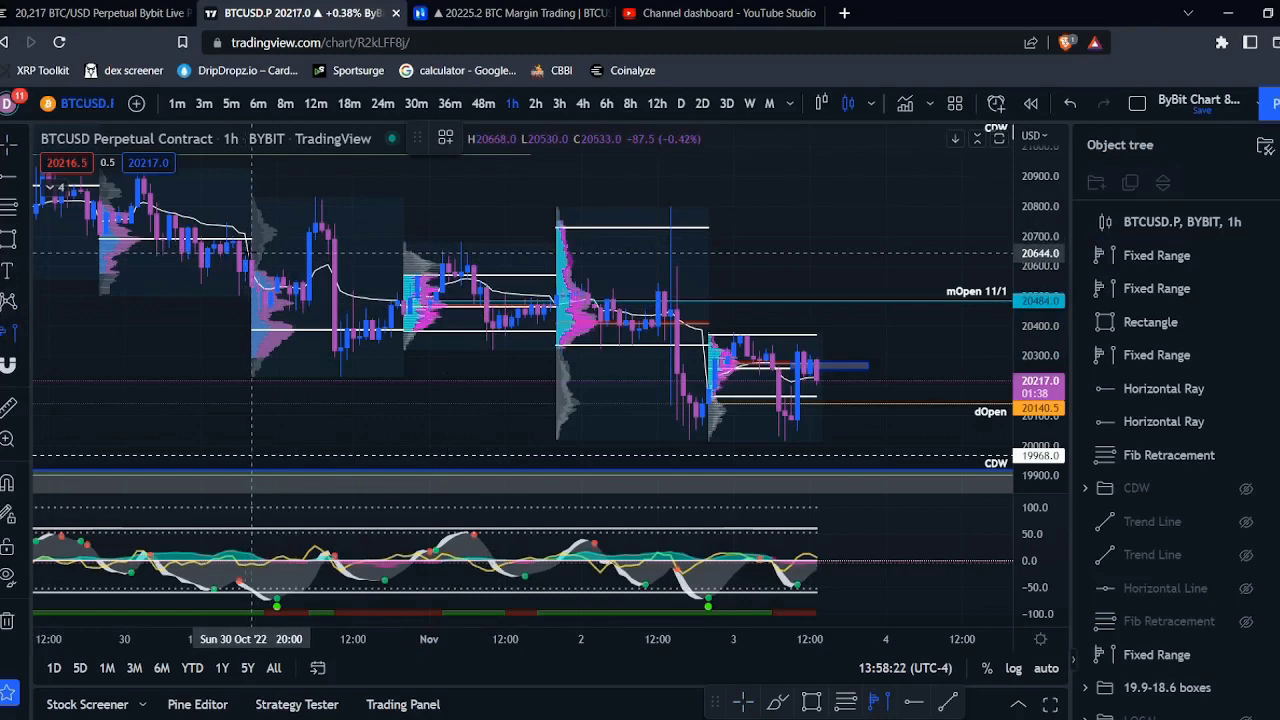
pyautogui.click(251, 253)
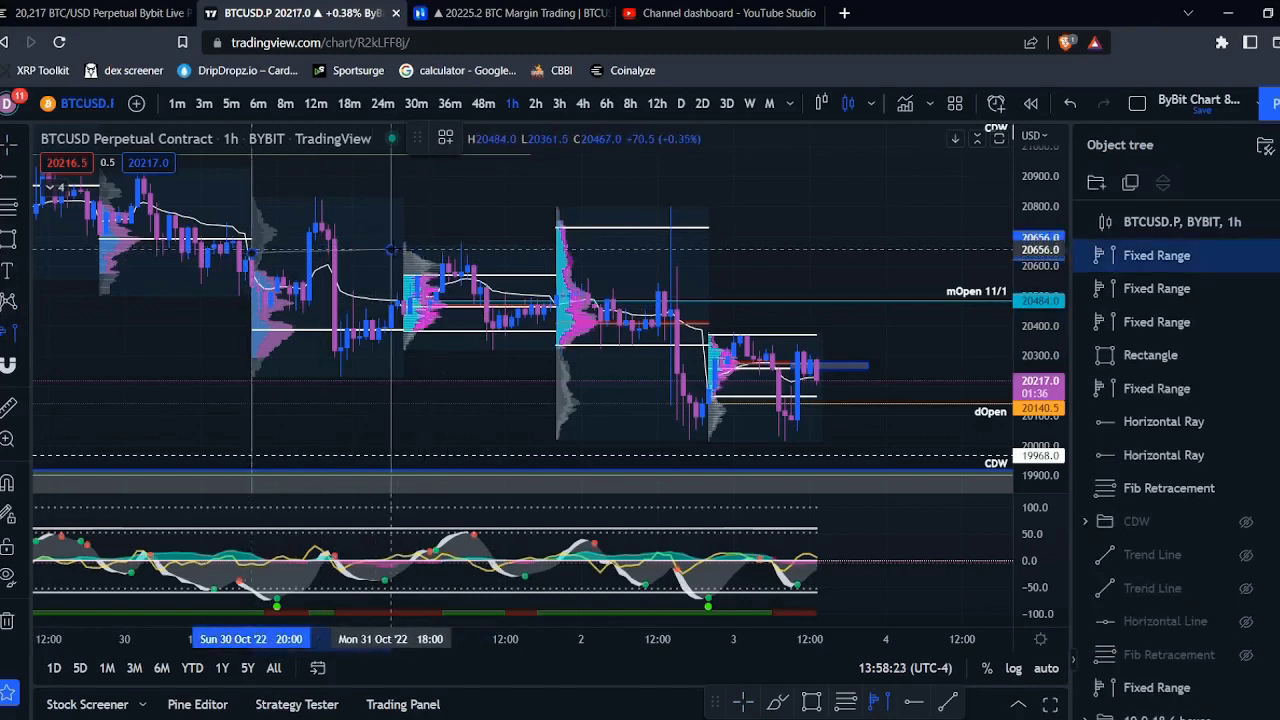
pyautogui.click(404, 247)
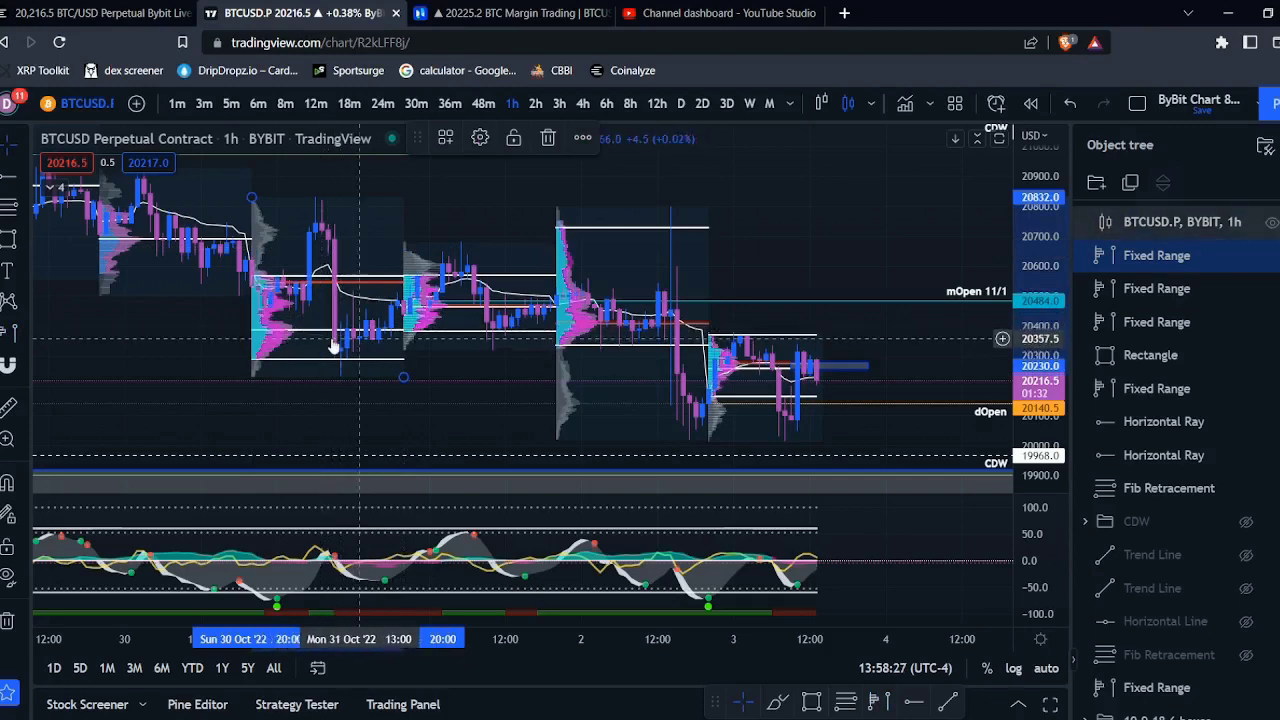
# Toggle the 31 October fixed range profile's visibility for comparison, and hide the SVP session volume profile indicator
pyautogui.click(1245, 256)
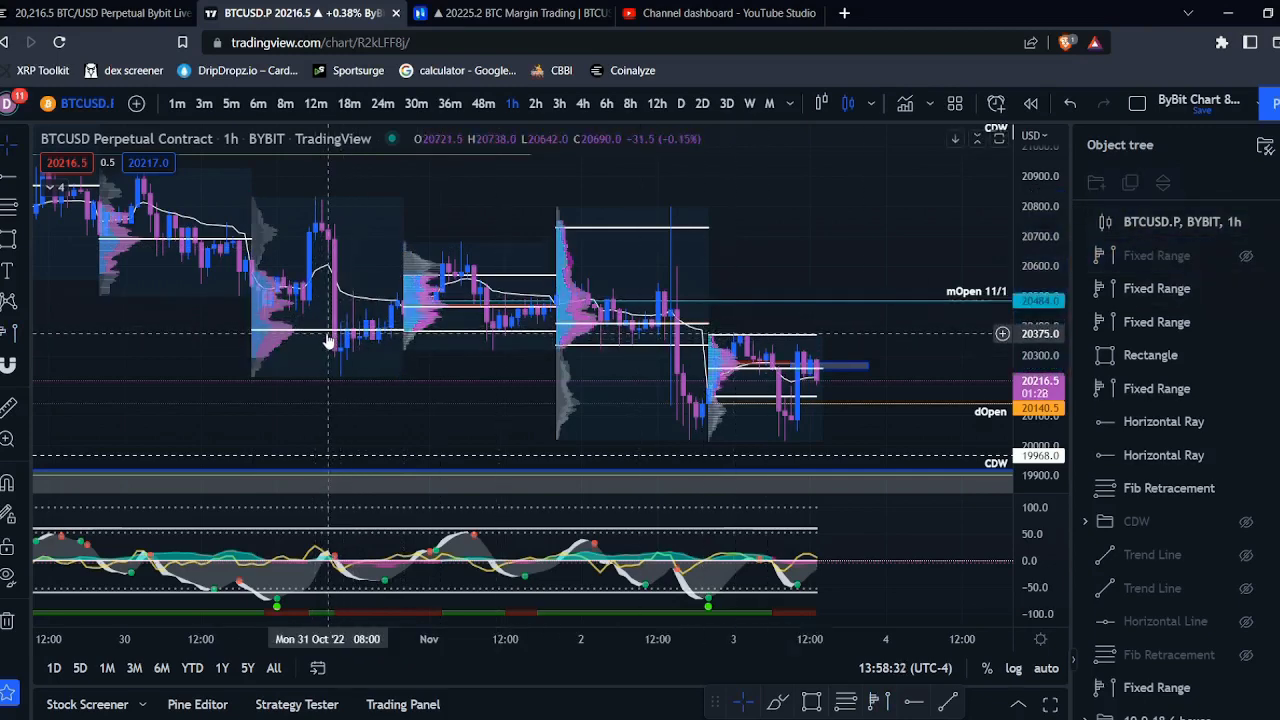
pyautogui.click(1247, 256)
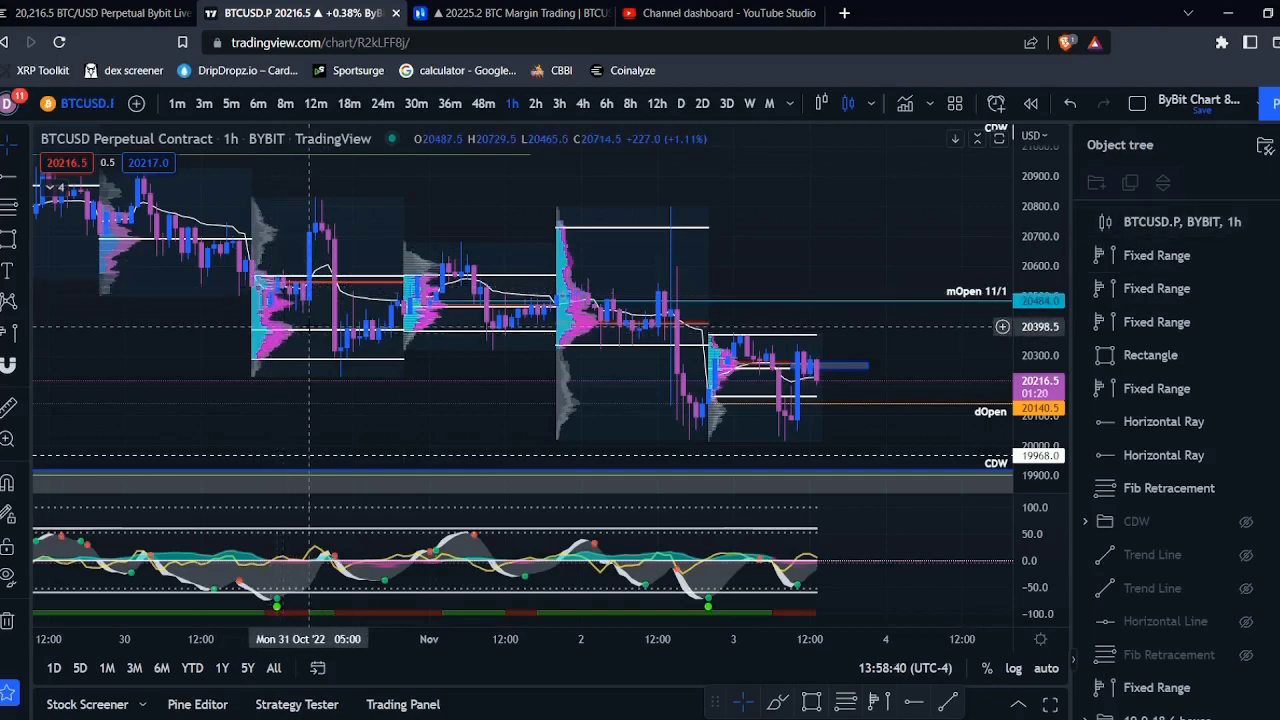
pyautogui.click(1246, 257)
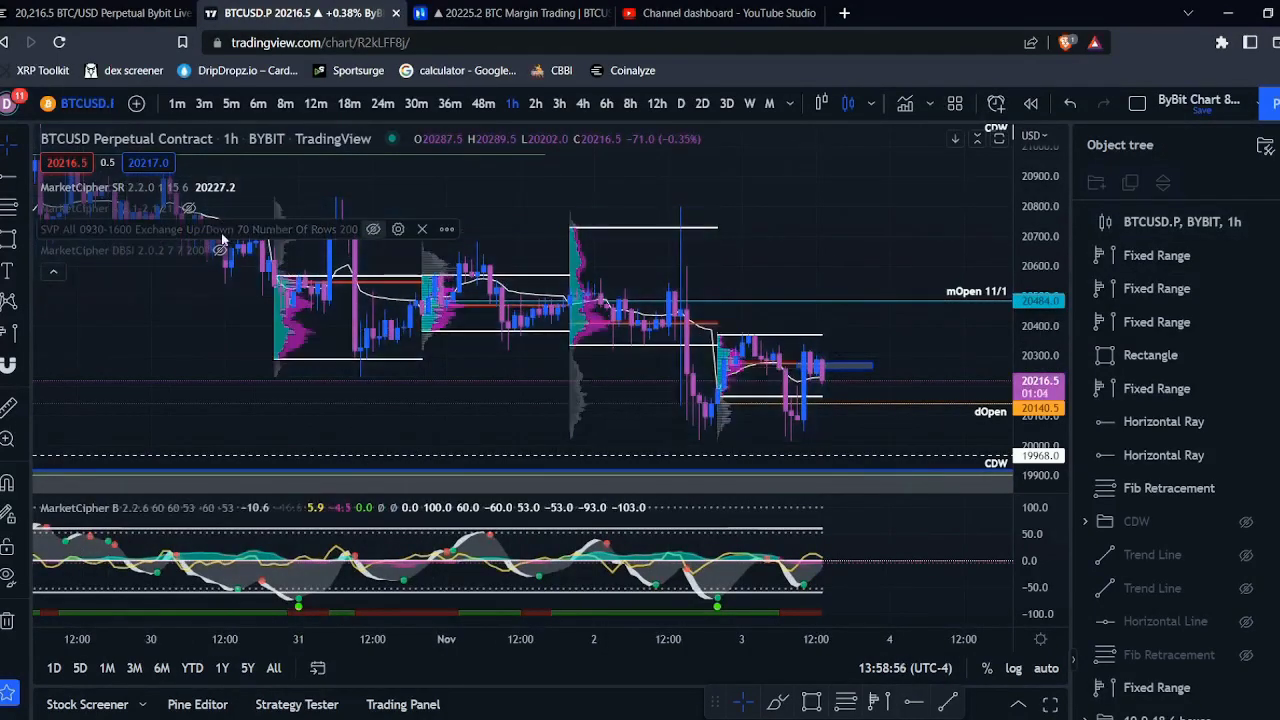
pyautogui.click(53, 270)
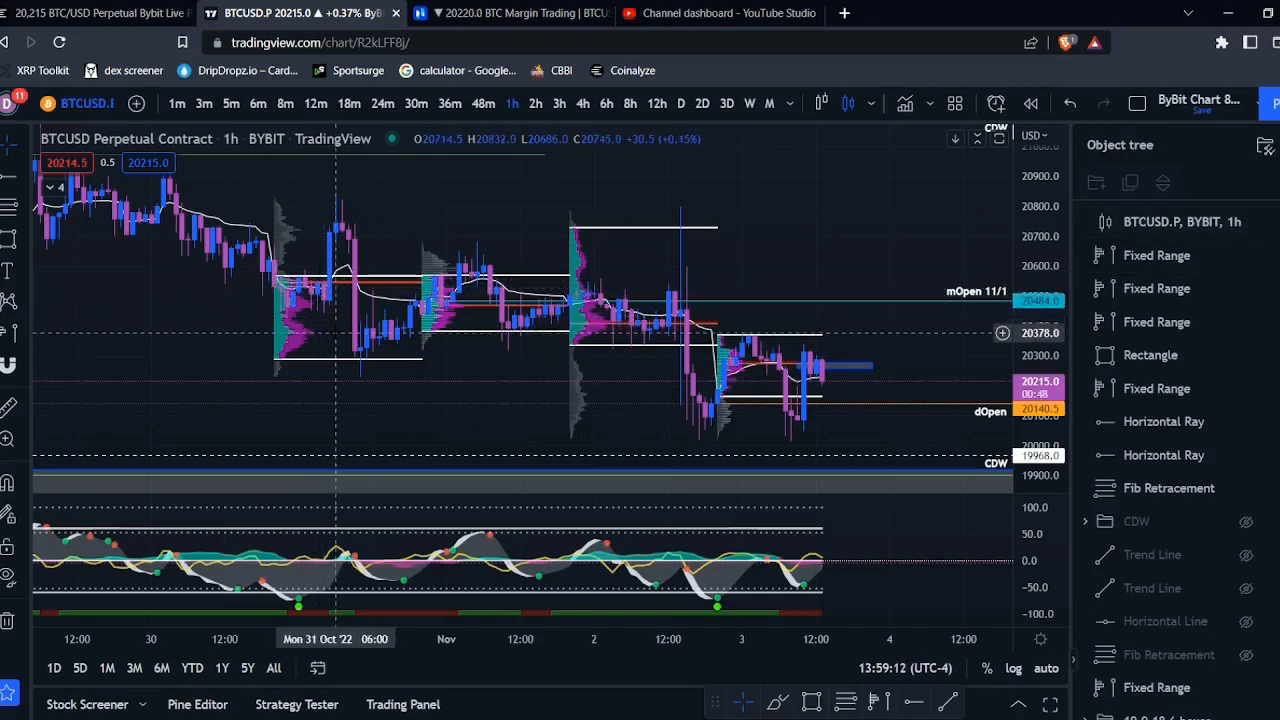
pyautogui.click(288, 335)
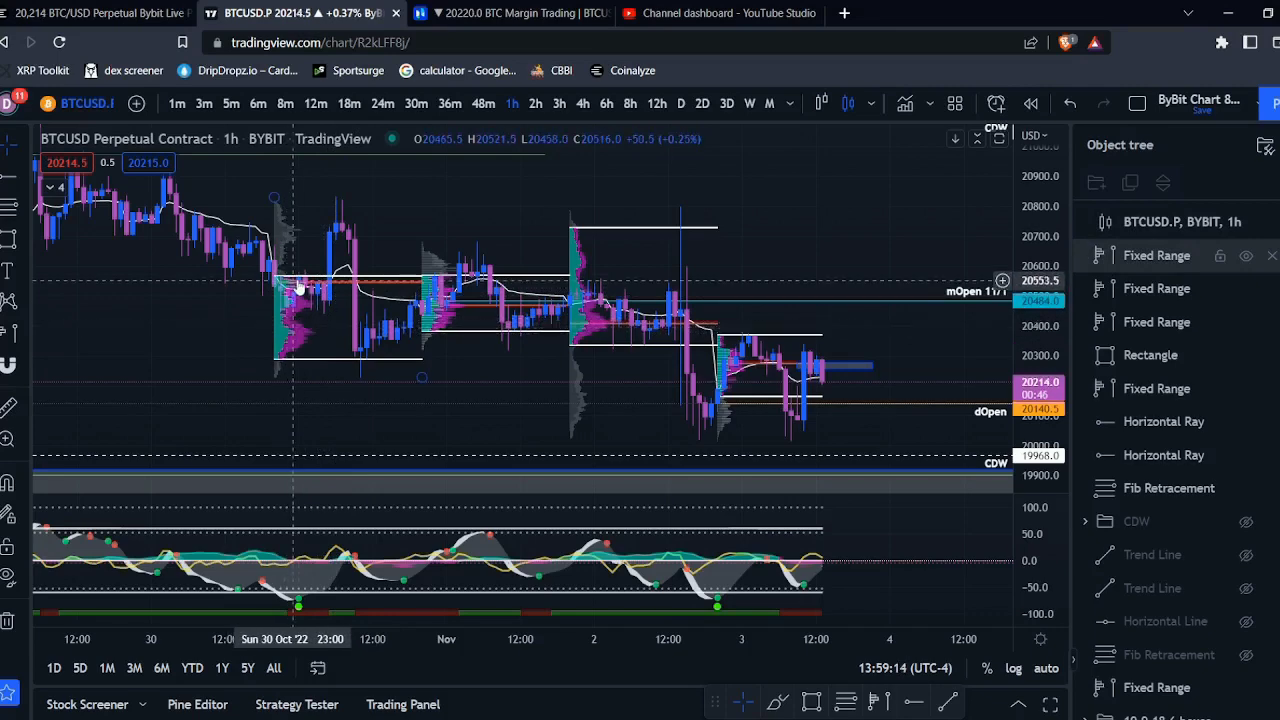
pyautogui.click(325, 315)
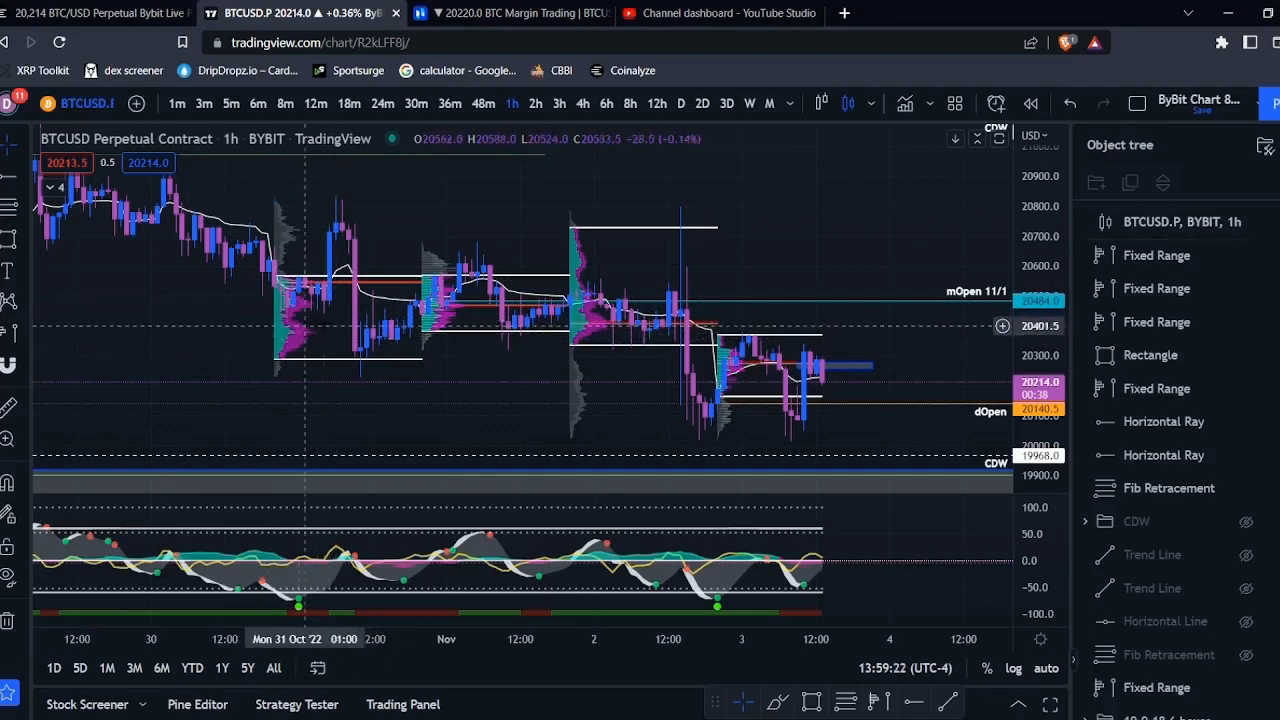
# Draw a fixed range volume profile over the 25 October session, from 24 October 20:00 to 25 October 20:00
pyautogui.scroll(-3, 300, 326)
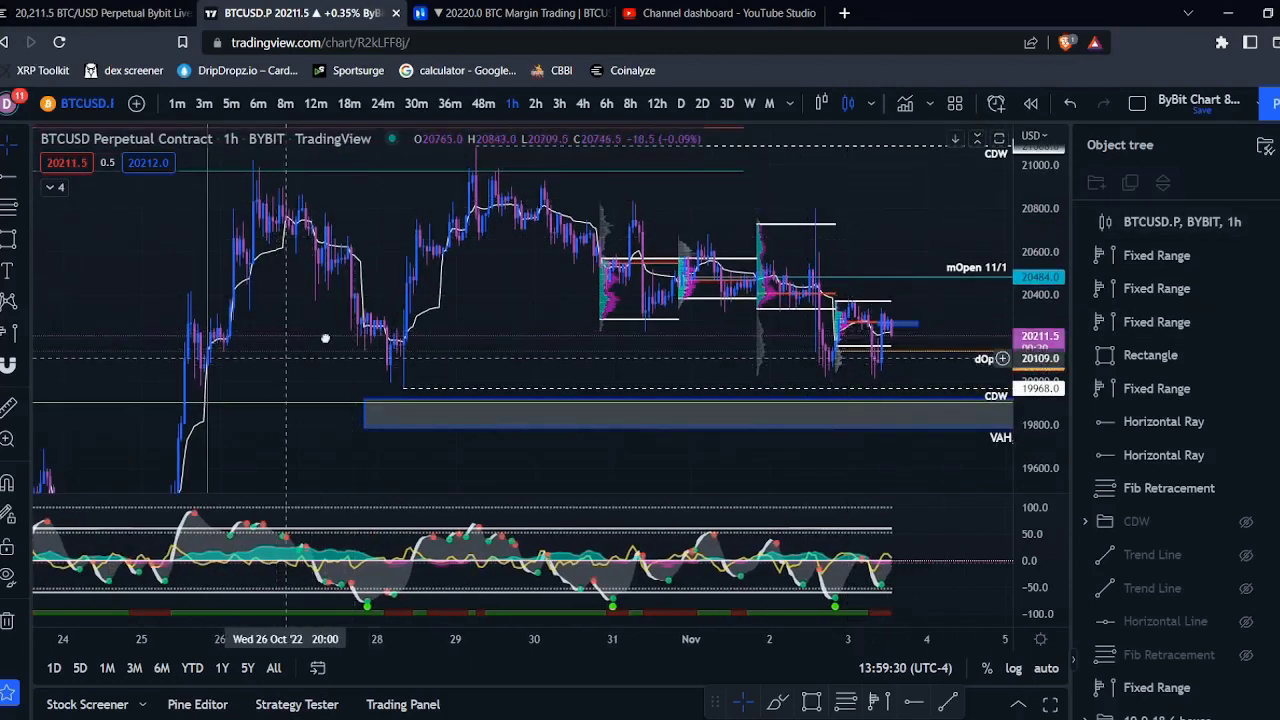
pyautogui.moveTo(325, 339); pyautogui.dragTo(402, 390)
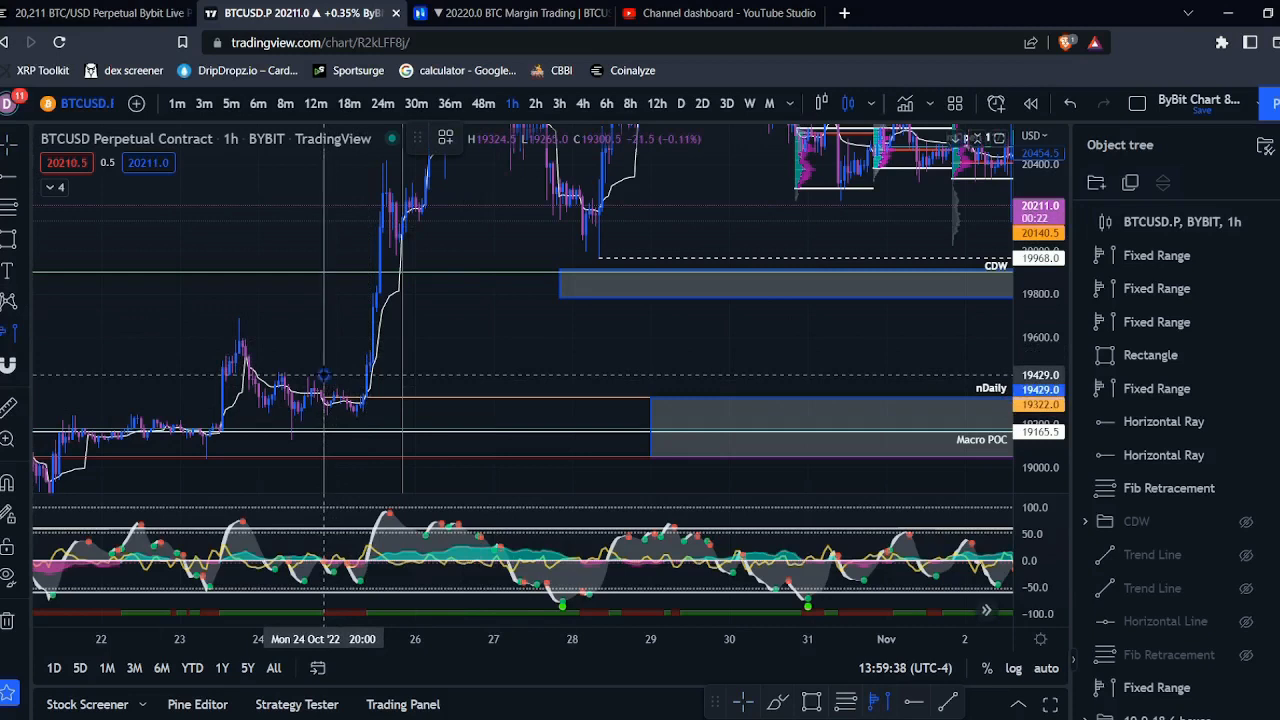
pyautogui.click(323, 375)
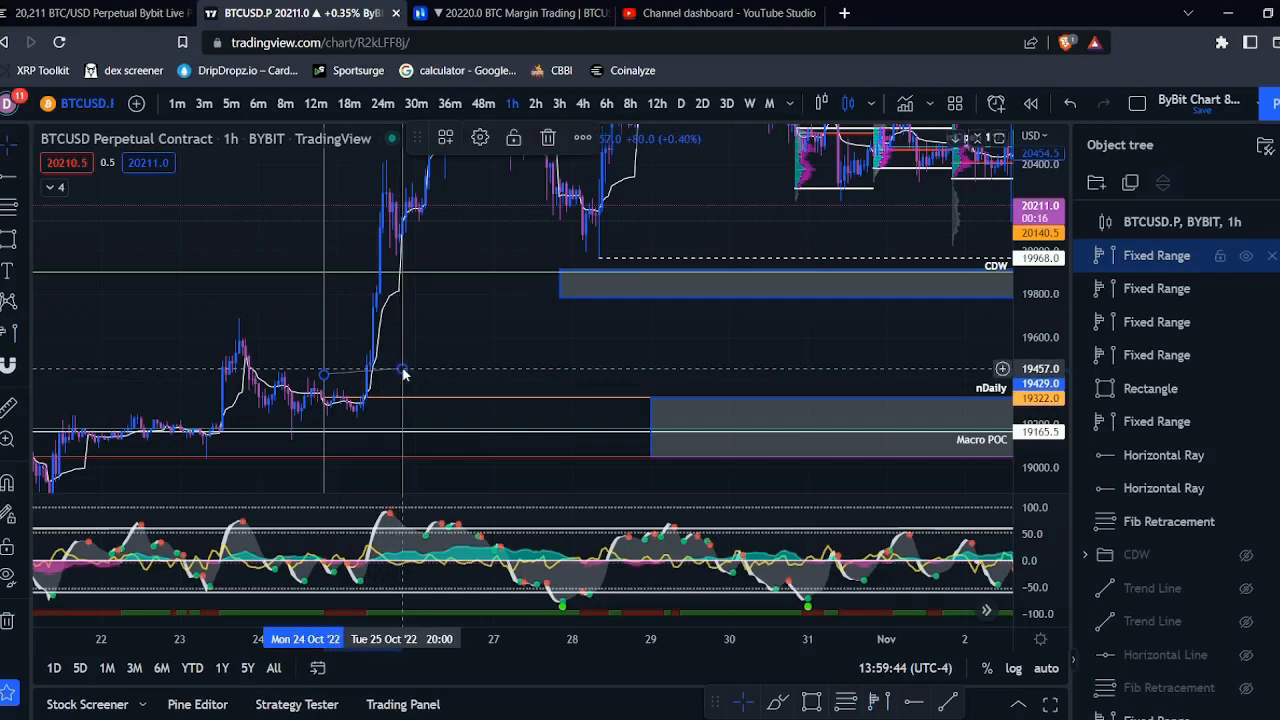
pyautogui.click(403, 368)
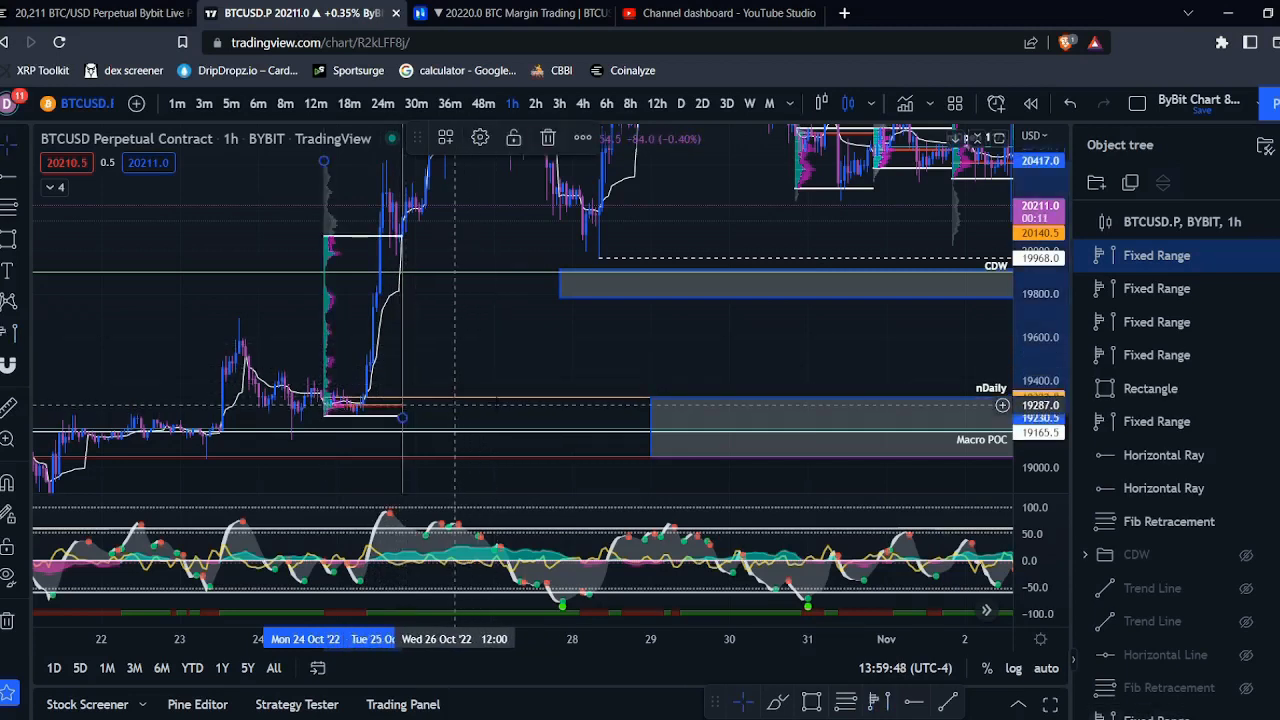
# Show the ndPOCs group of drawings to check the naked daily point-of-control levels
pyautogui.scroll(-5, 1170, 575)
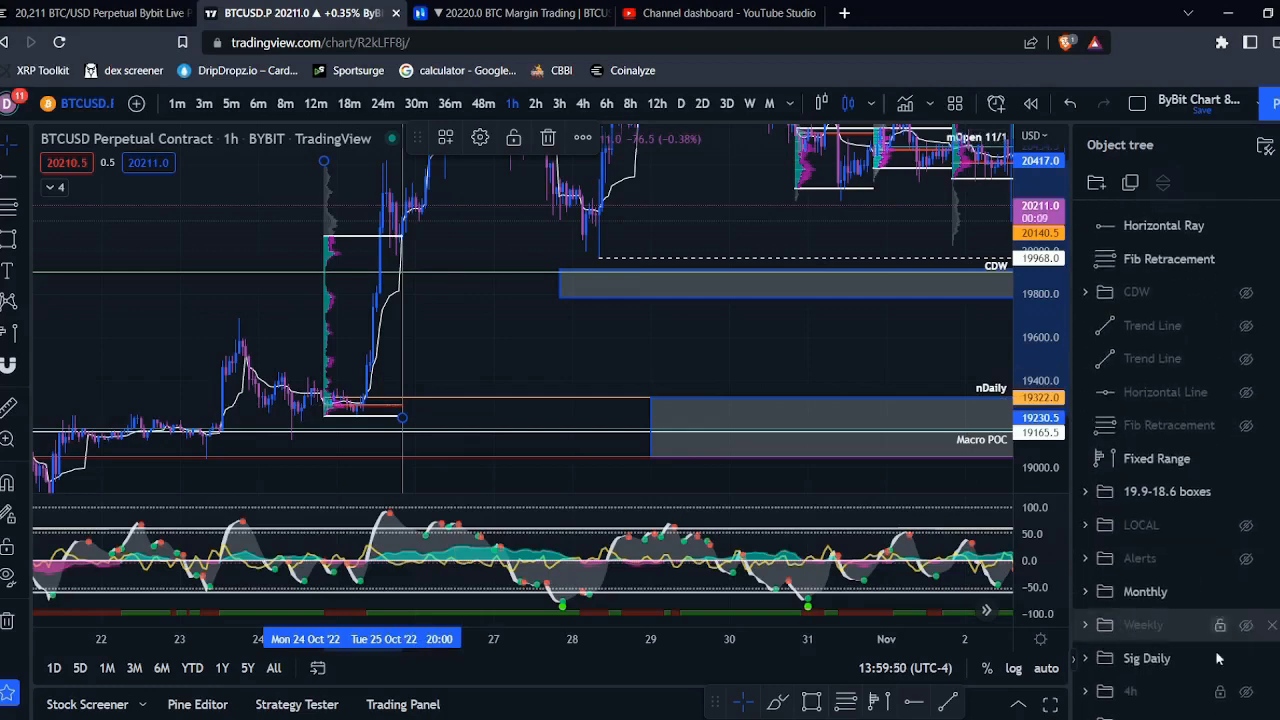
pyautogui.scroll(-4, 1215, 650)
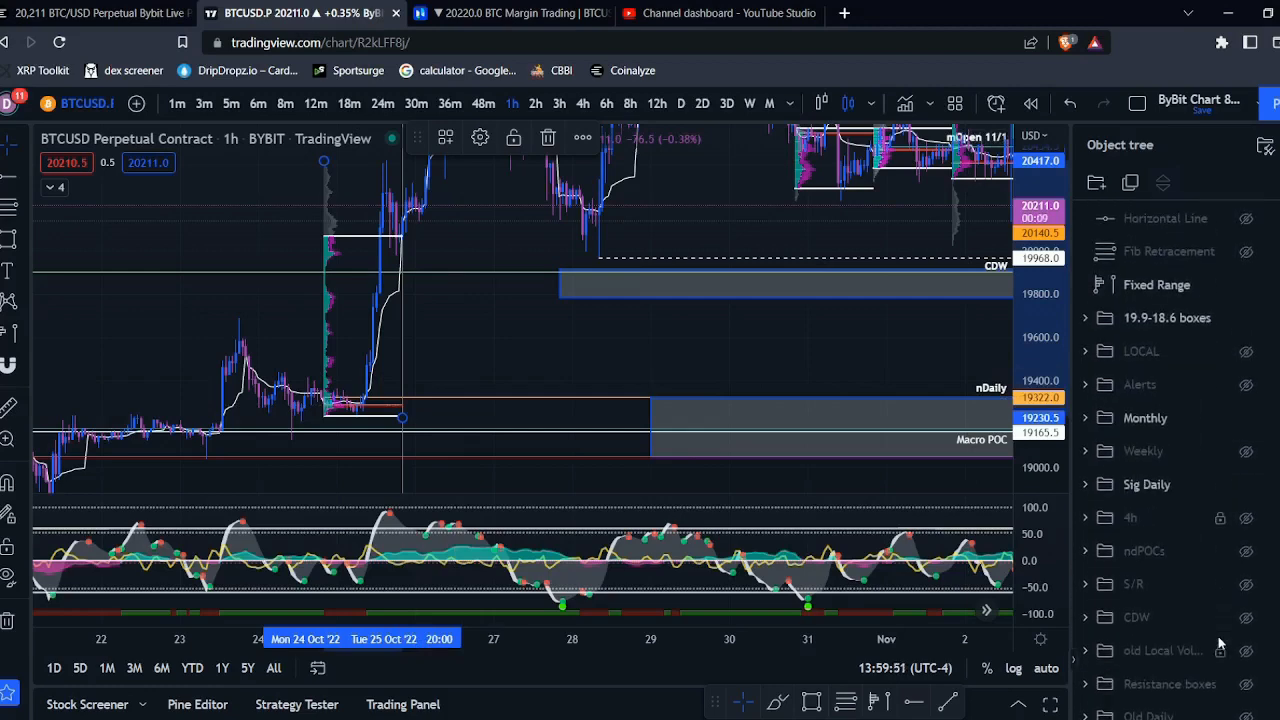
pyautogui.click(1246, 550)
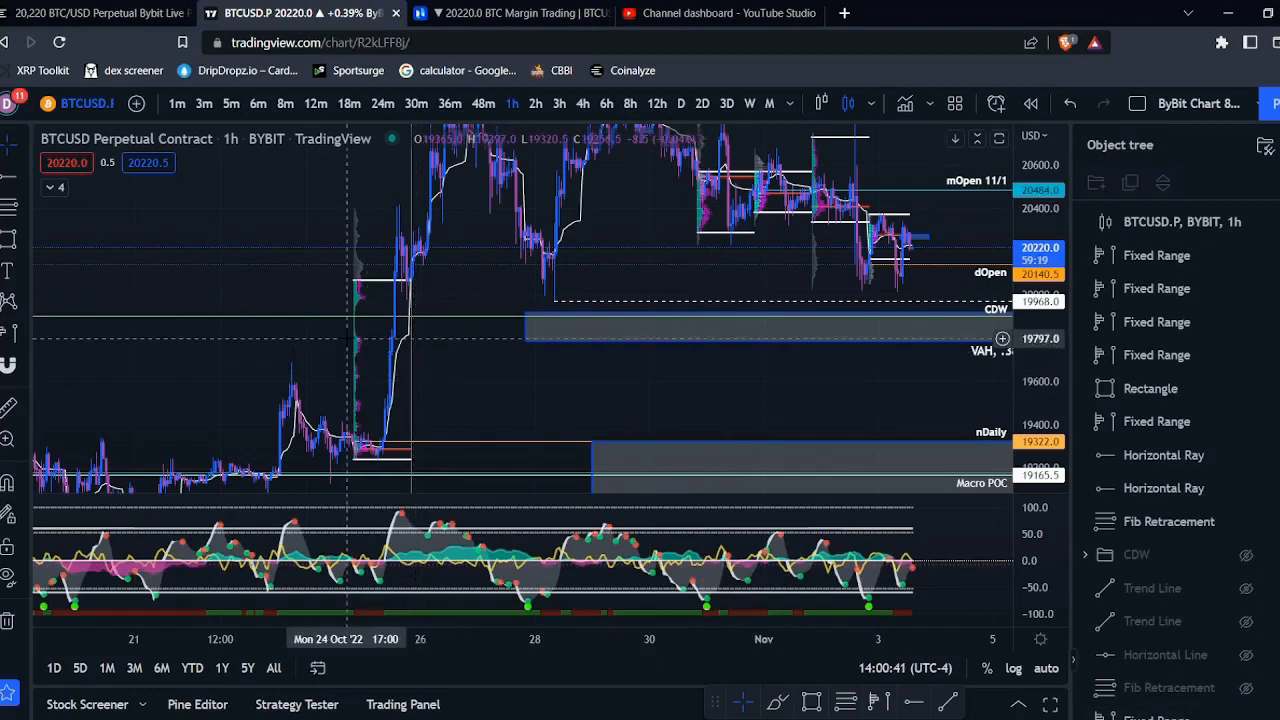
# Delete the fixed range profiles over the 25 October, 31 October, 1 November, 2 November and 3 November sessions
pyautogui.click(359, 350)
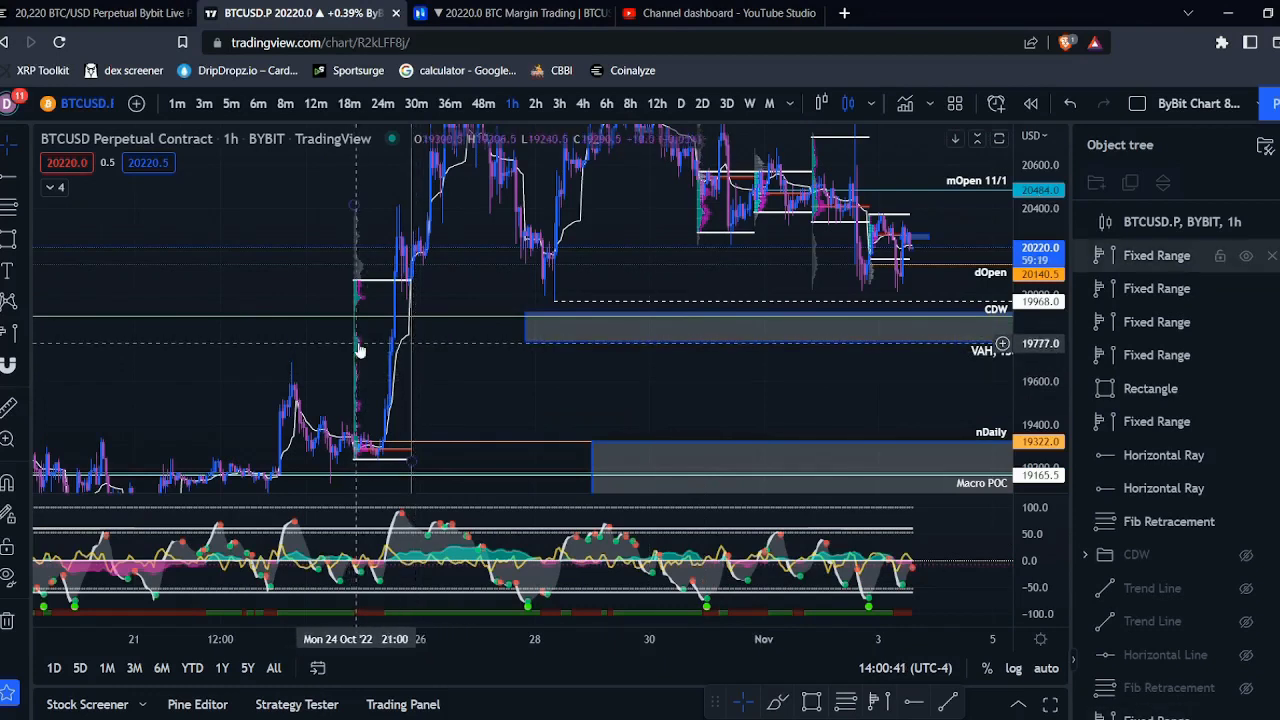
pyautogui.click(1272, 258)
pyautogui.click(1272, 258)
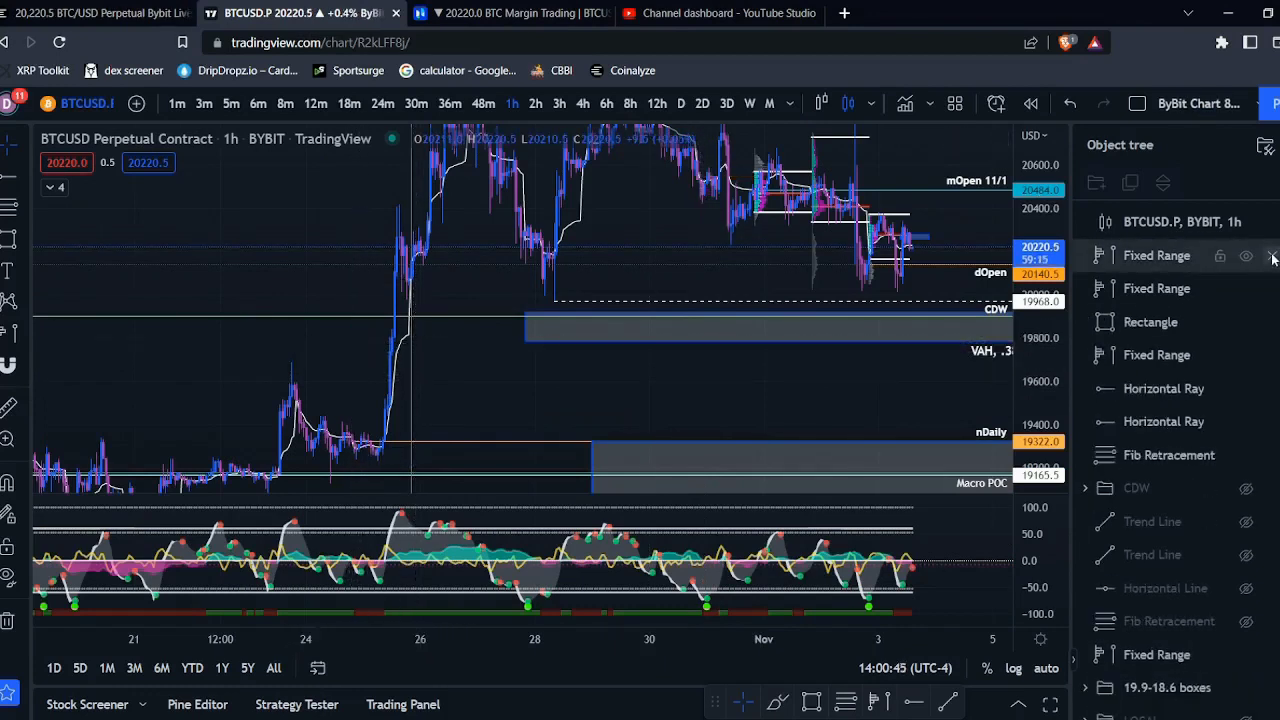
pyautogui.click(1272, 258)
pyautogui.click(1272, 258)
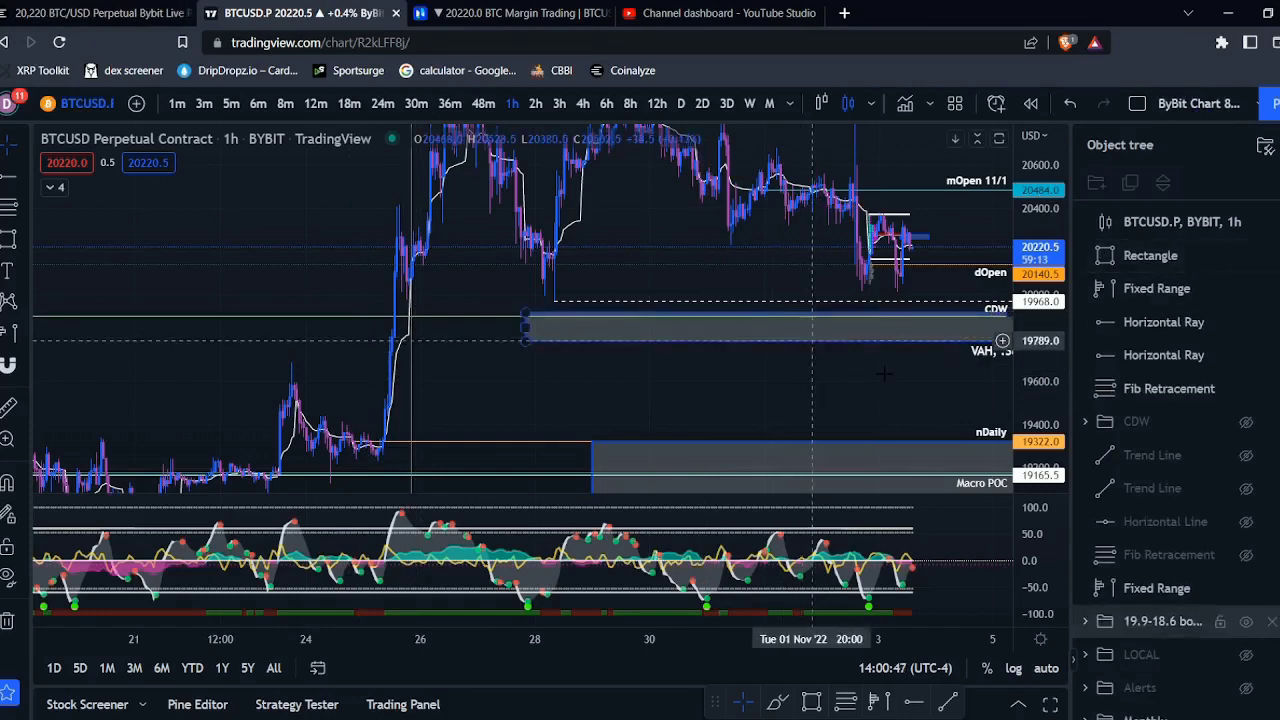
pyautogui.press('Delete')
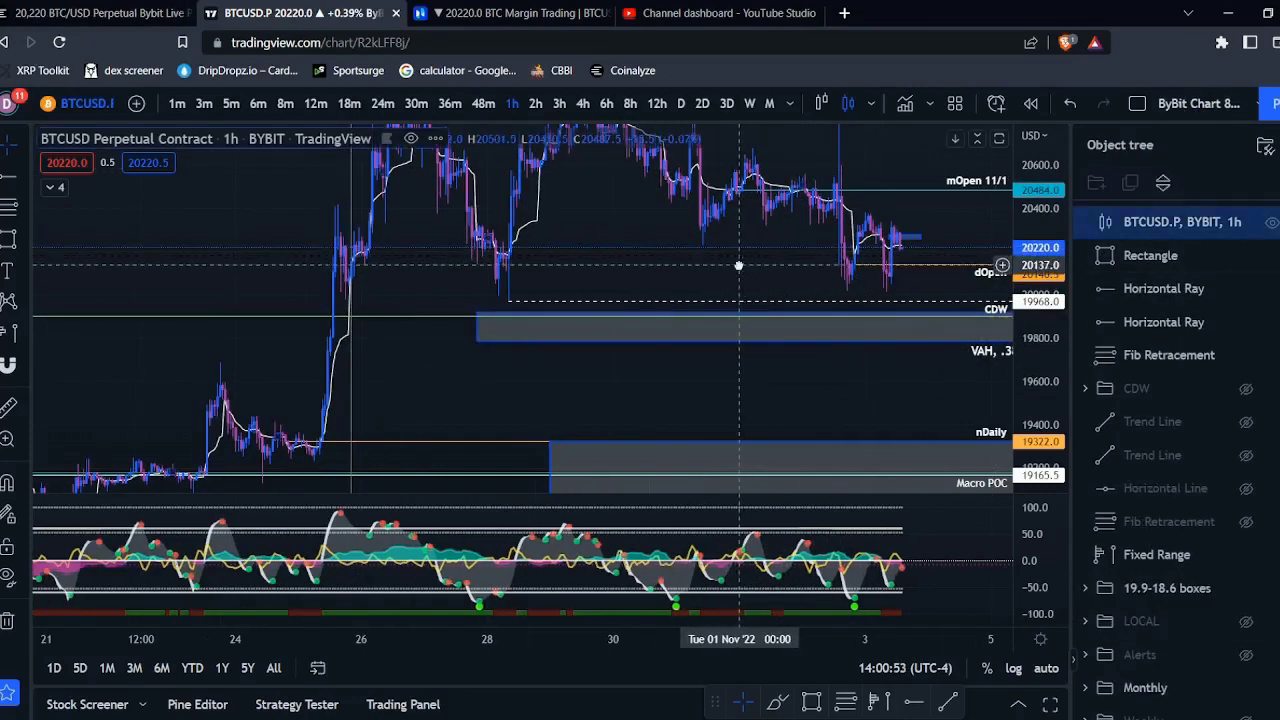
pyautogui.moveTo(743, 266); pyautogui.dragTo(611, 330)
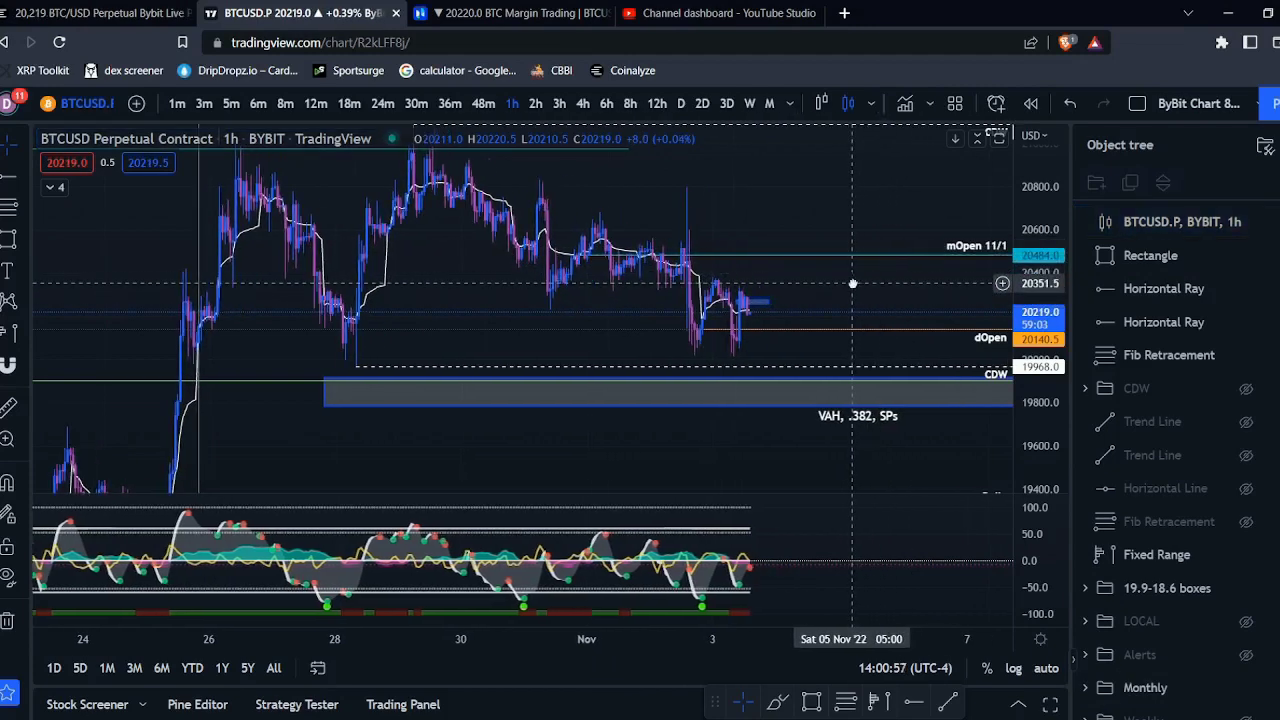
pyautogui.scroll(-5, 1182, 598)
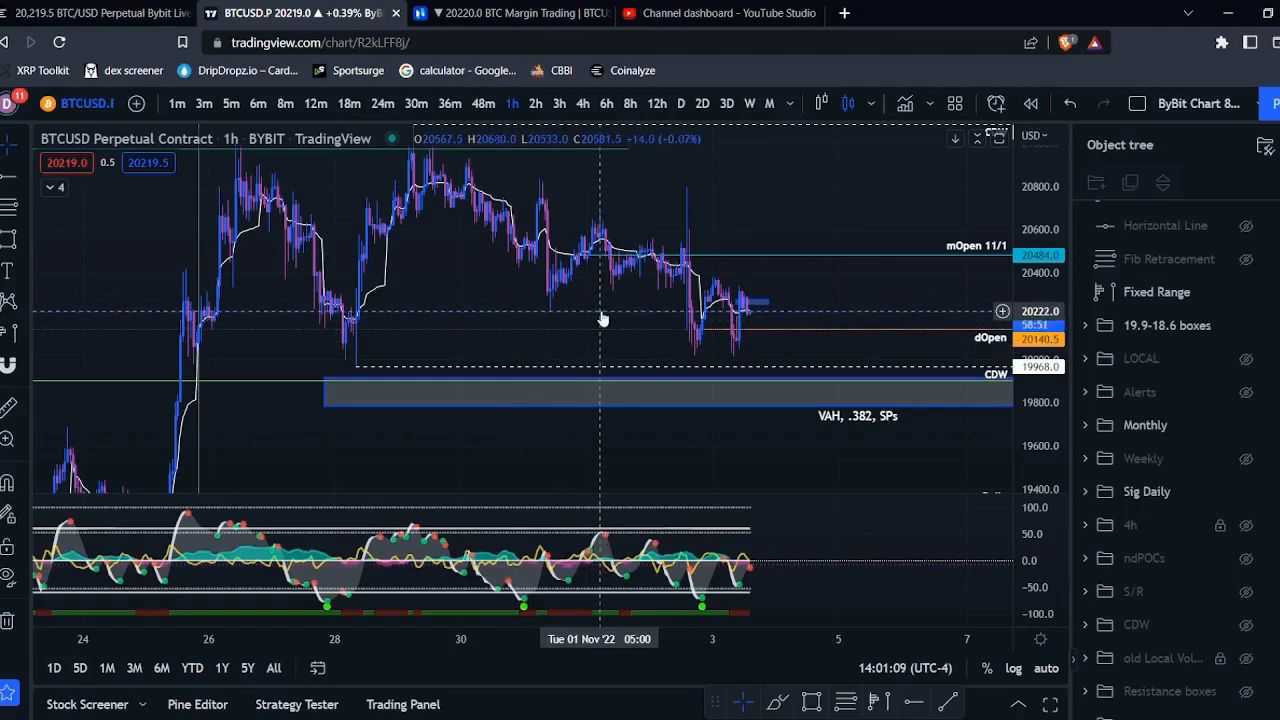
pyautogui.scroll(-2, 603, 318)
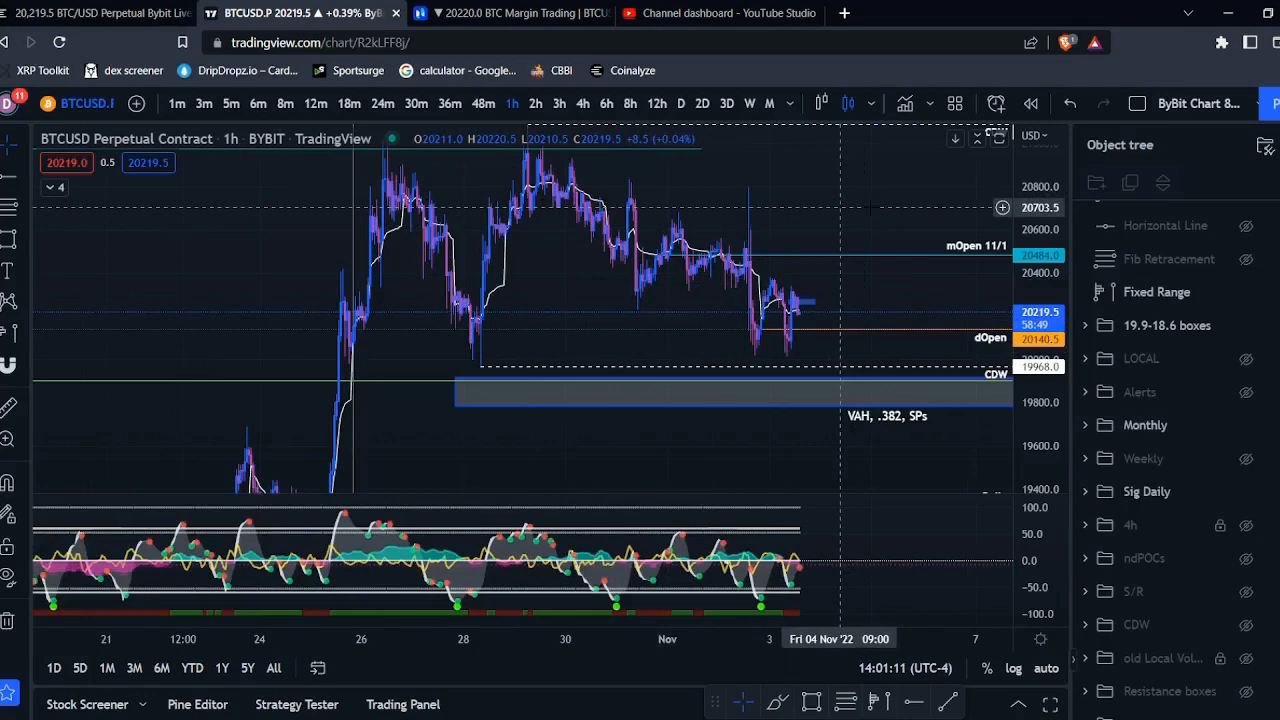
pyautogui.moveTo(864, 209); pyautogui.dragTo(908, 209)
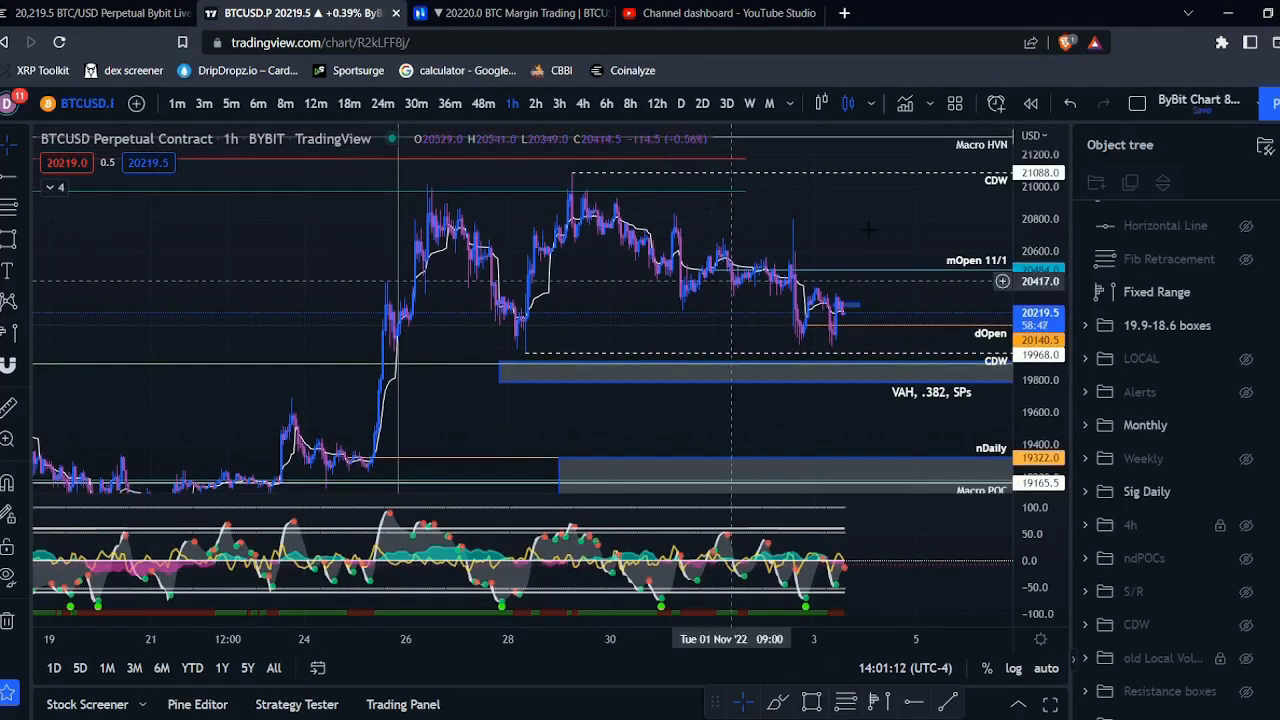